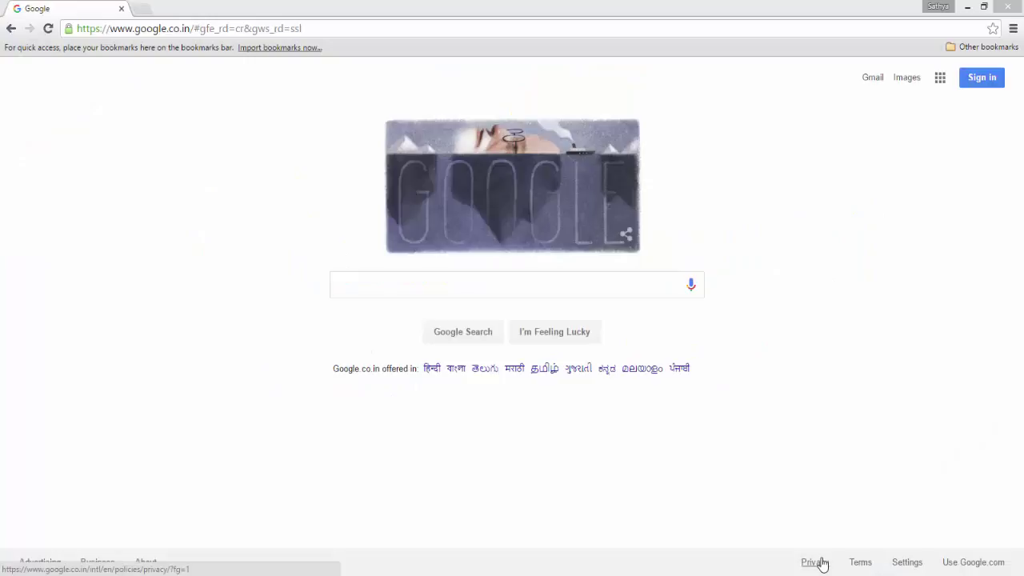
# - Sign in to the Google account from the Google home page using the saved password
pyautogui.click(888, 452)
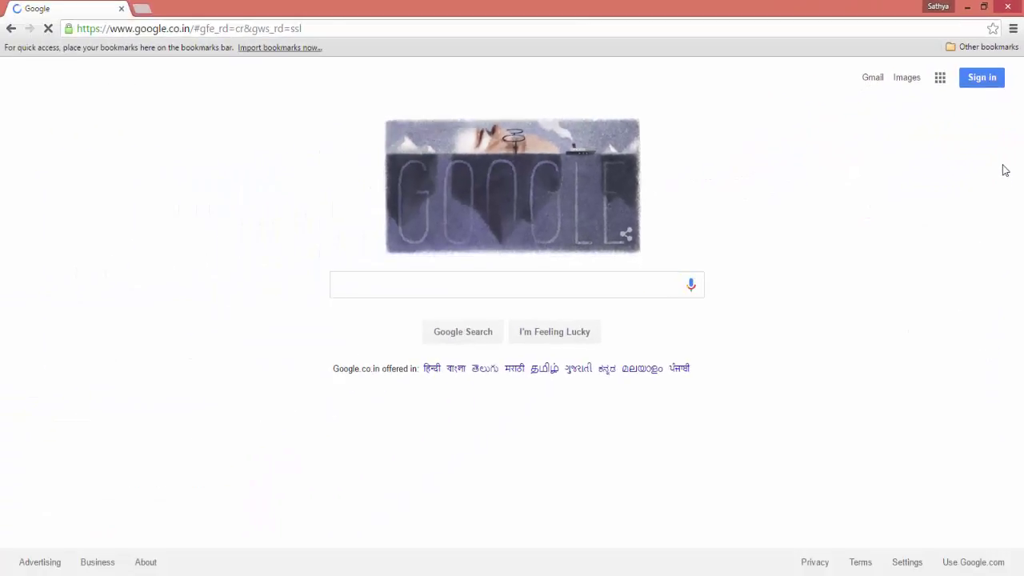
pyautogui.click(608, 430)
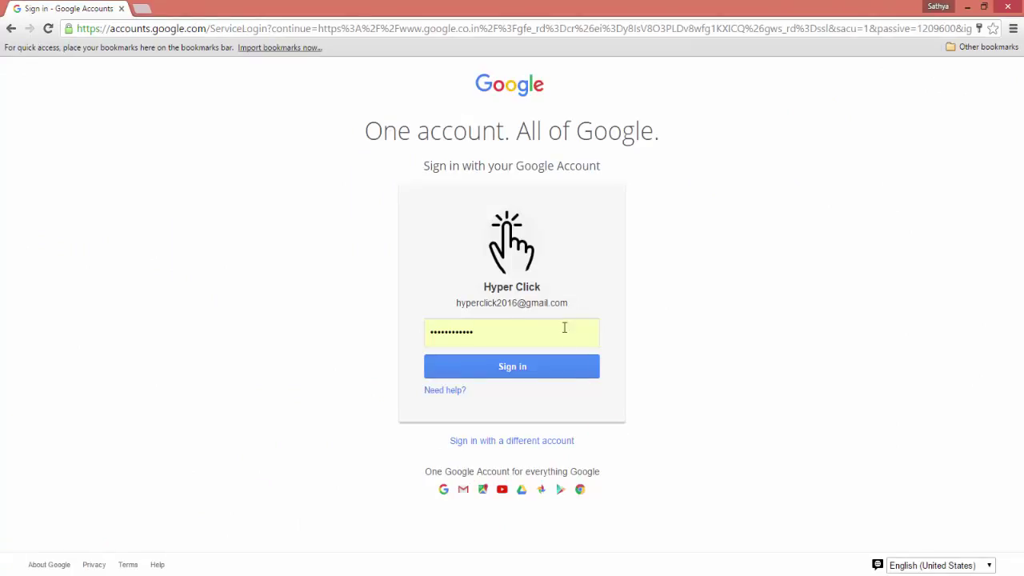
pyautogui.click(582, 378)
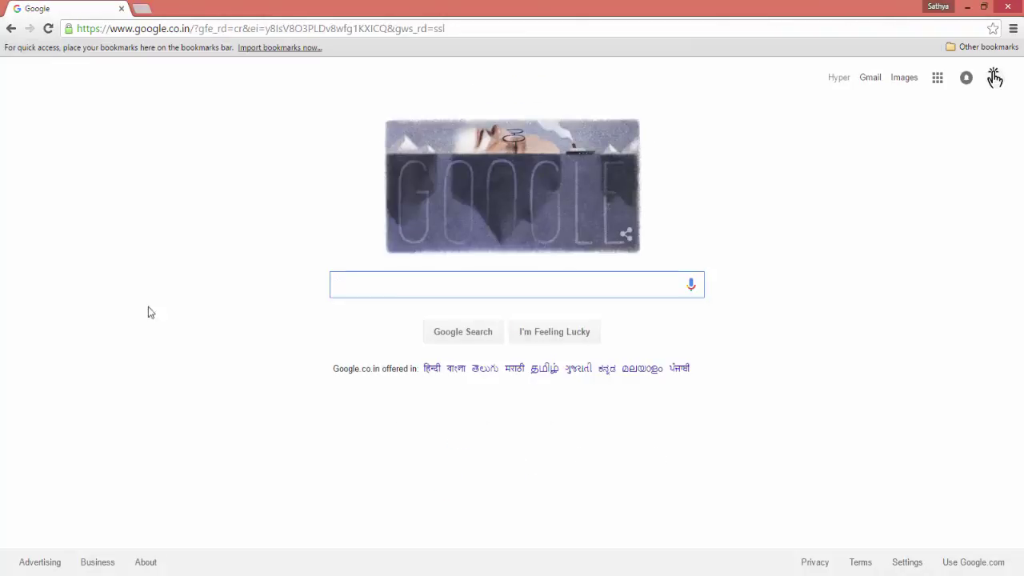
# - Go to the Google About me page at aboutme.google.com
pyautogui.click(153, 29)
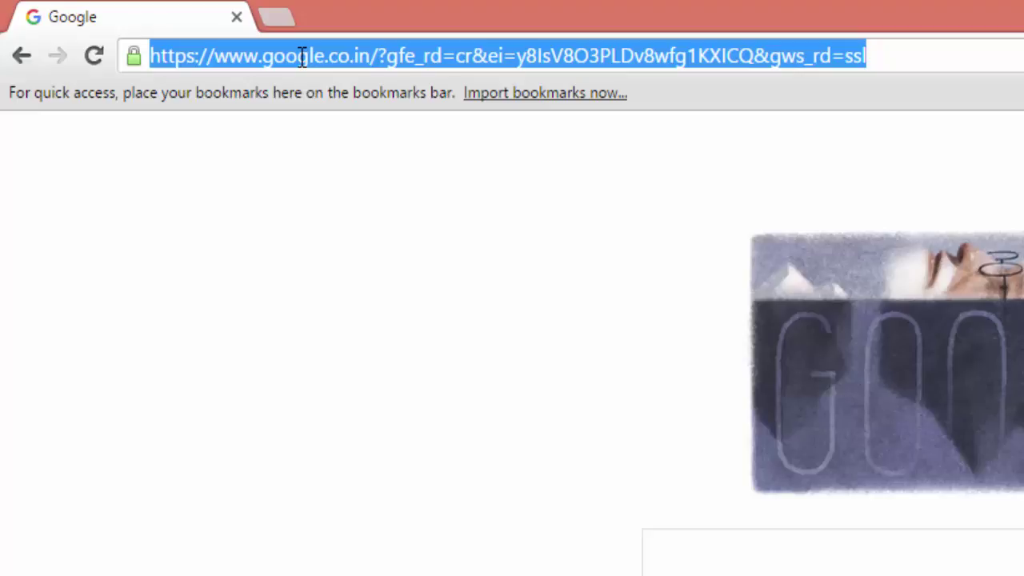
pyautogui.write('about')
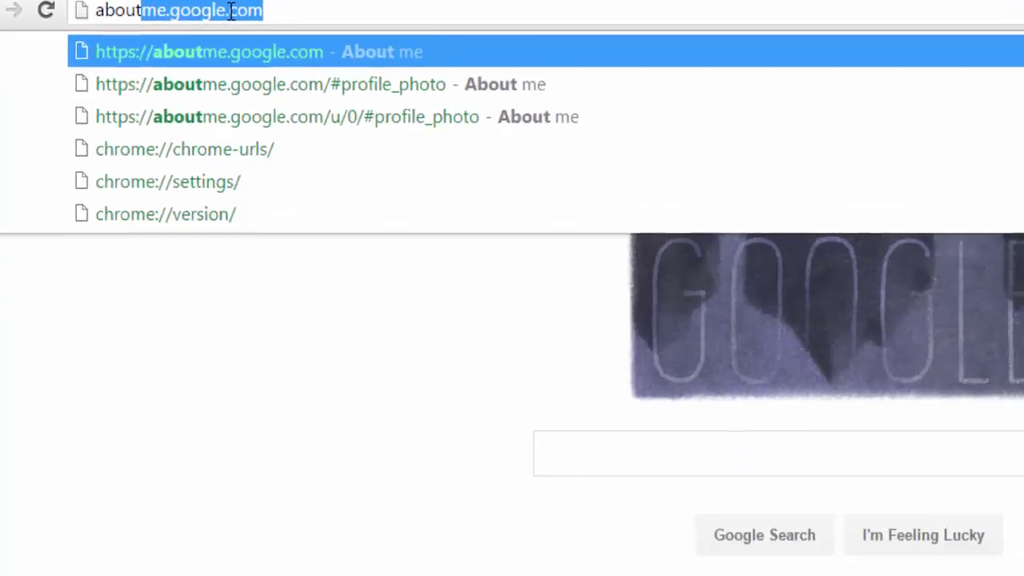
pyautogui.press('Return')
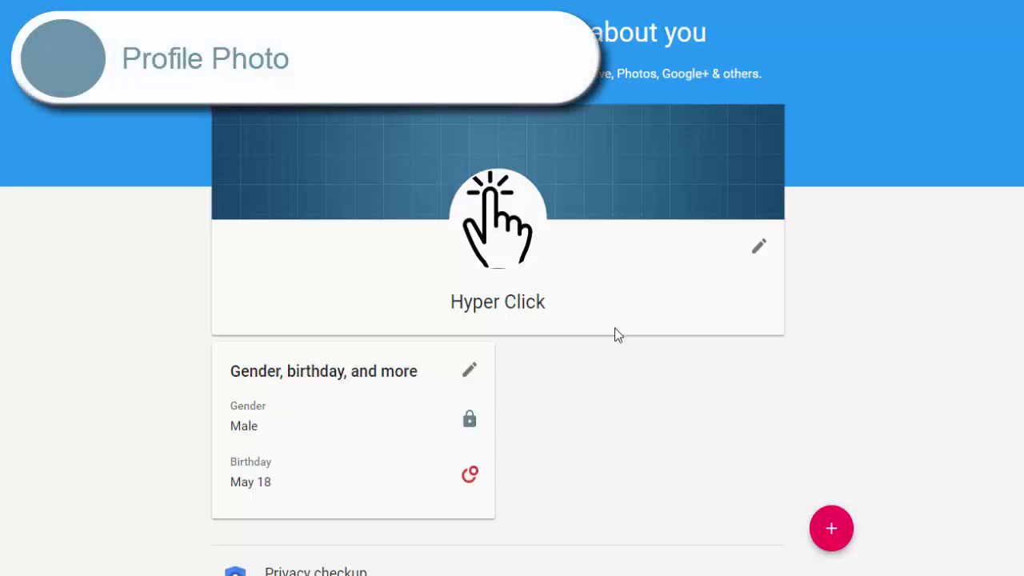
# - Open the photo picker for changing the profile photo
pyautogui.moveTo(524, 240)
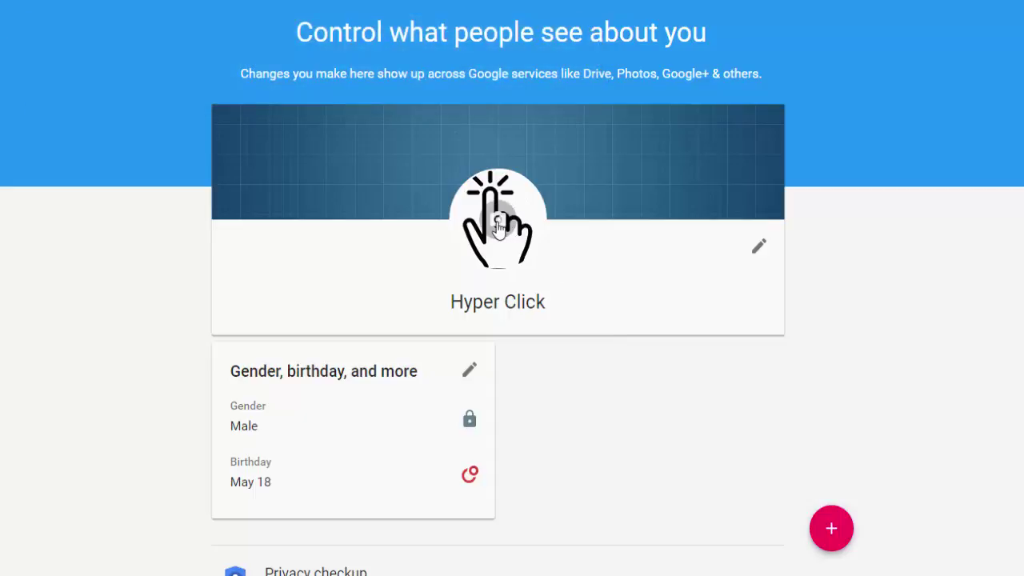
pyautogui.click(497, 224)
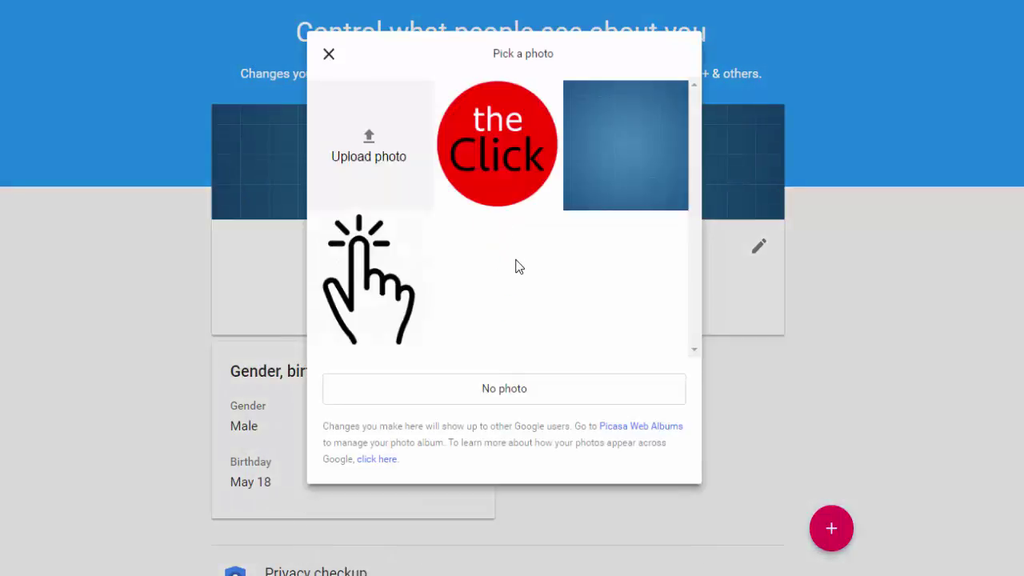
pyautogui.click(373, 154)
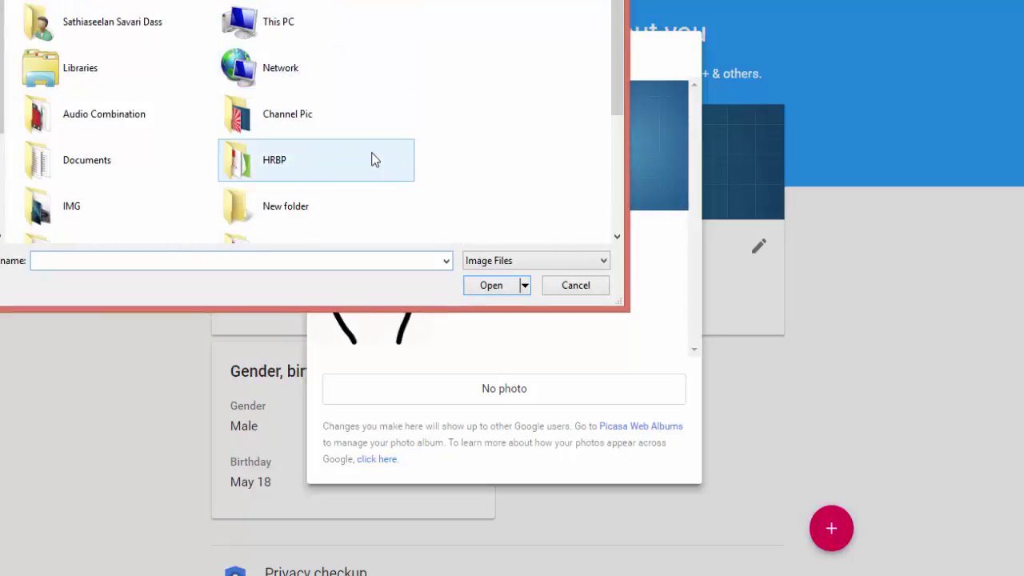
pyautogui.click(64, 72)
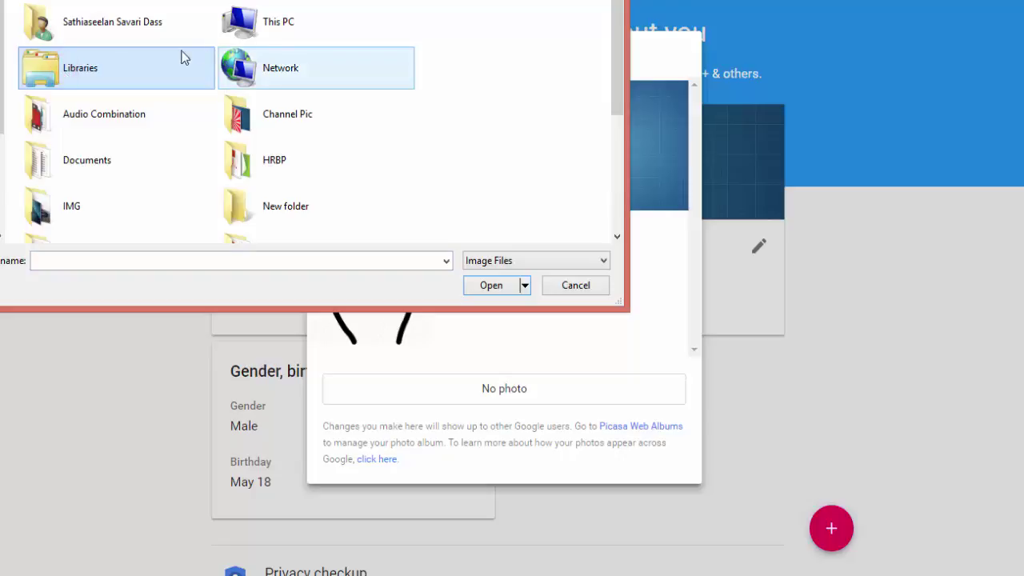
pyautogui.click(118, 63)
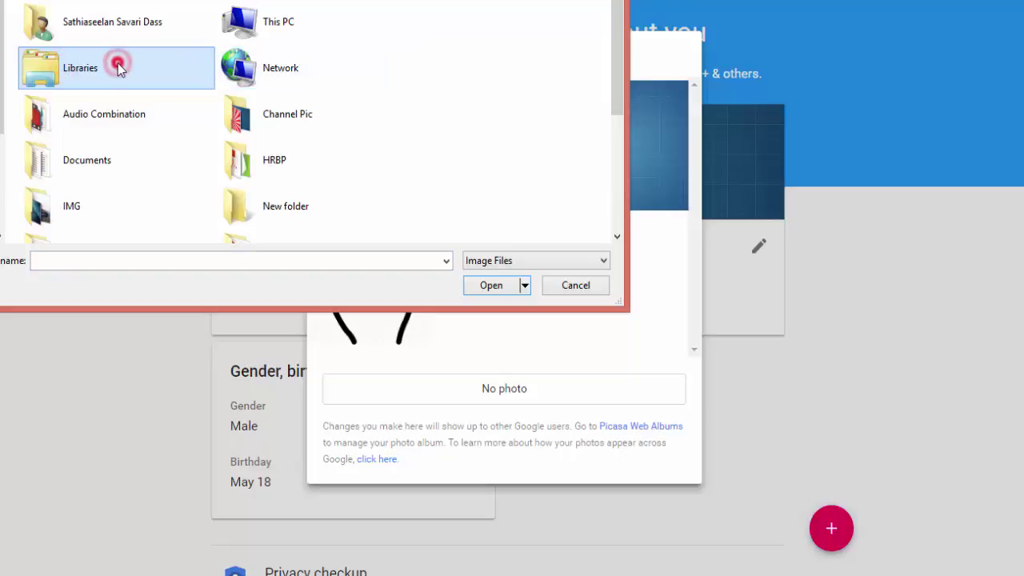
pyautogui.doubleClick(96, 68)
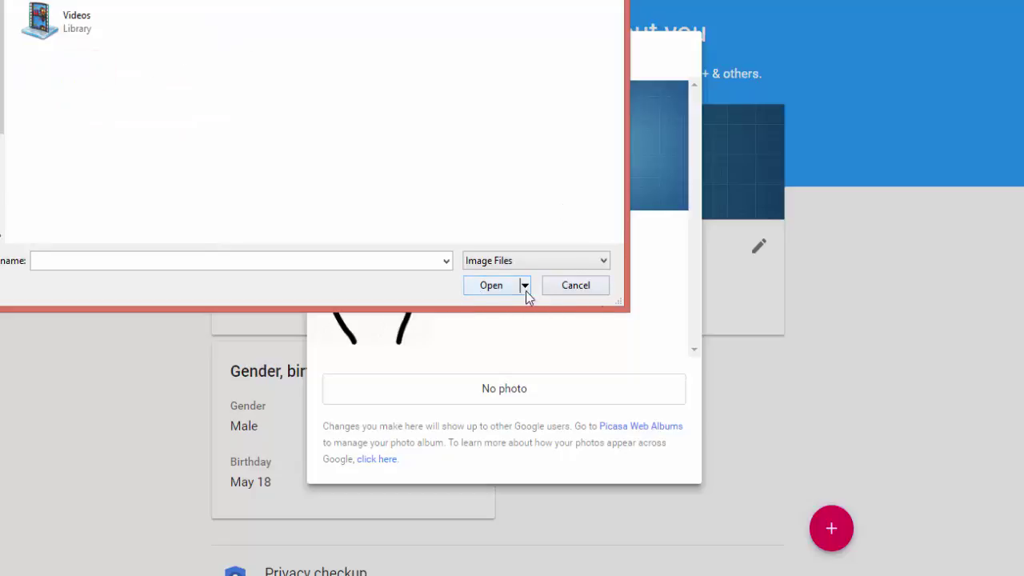
pyautogui.click(565, 286)
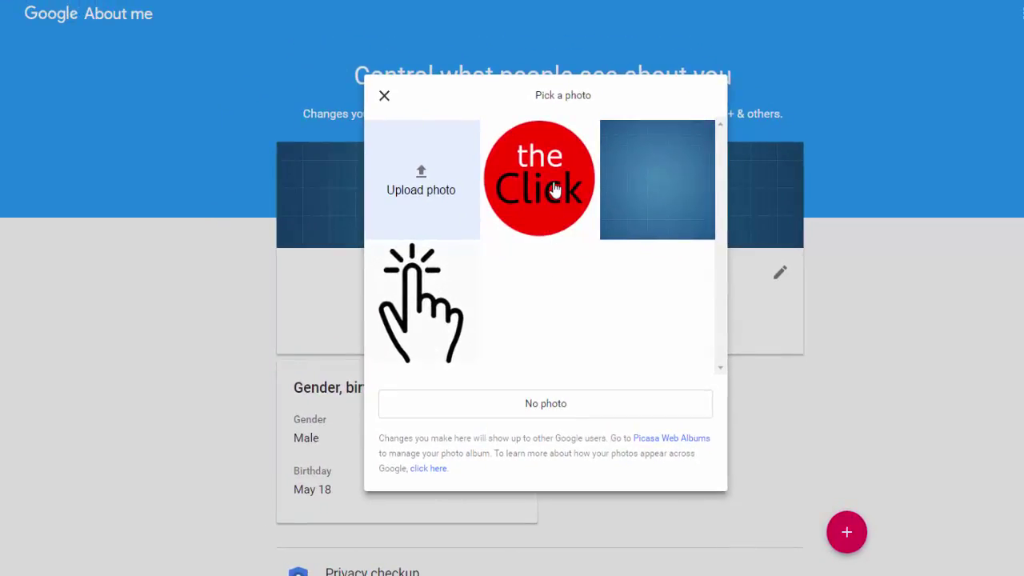
# - Set the red "the Click" image as the profile photo, cropped to the full image
pyautogui.click(552, 203)
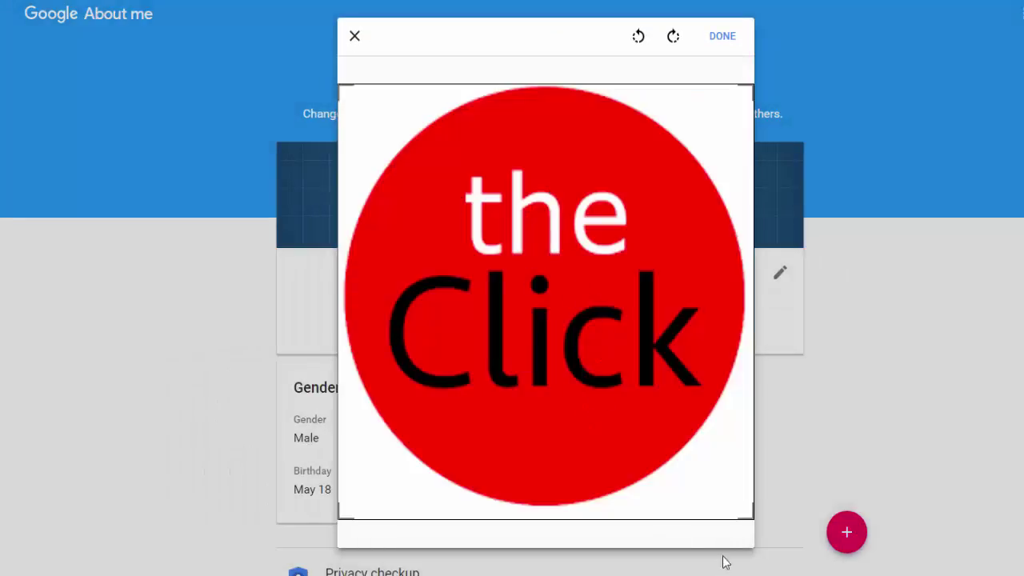
pyautogui.moveTo(752, 516)
pyautogui.mouseDown()
pyautogui.moveTo(644, 411)
pyautogui.moveTo(681, 471)
pyautogui.moveTo(626, 392)
pyautogui.moveTo(736, 528)
pyautogui.moveTo(758, 532)
pyautogui.moveTo(696, 427)
pyautogui.moveTo(745, 475)
pyautogui.moveTo(765, 514)
pyautogui.moveTo(766, 527)
pyautogui.moveTo(741, 510)
pyautogui.moveTo(757, 533)
pyautogui.mouseUp()
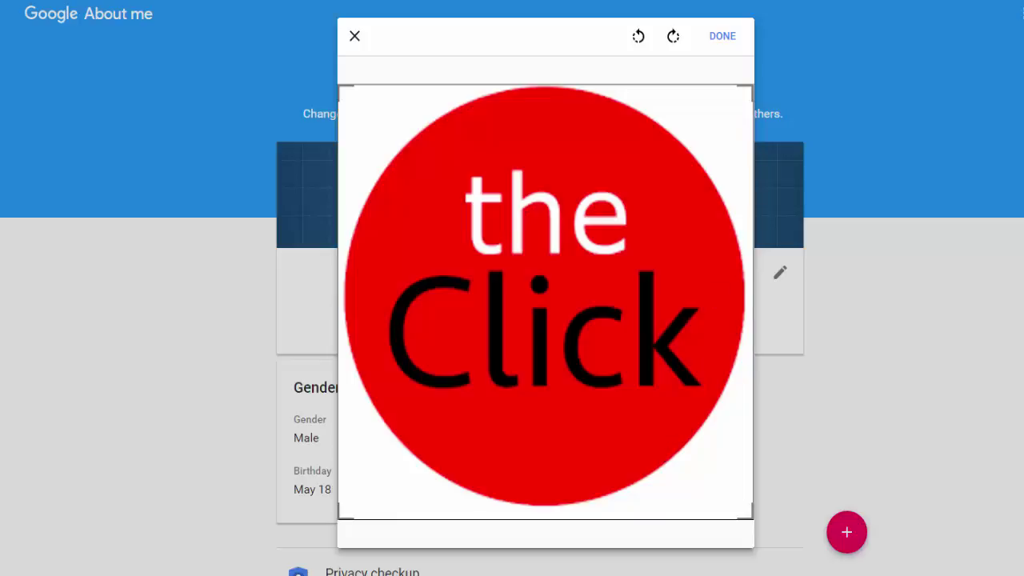
pyautogui.click(716, 37)
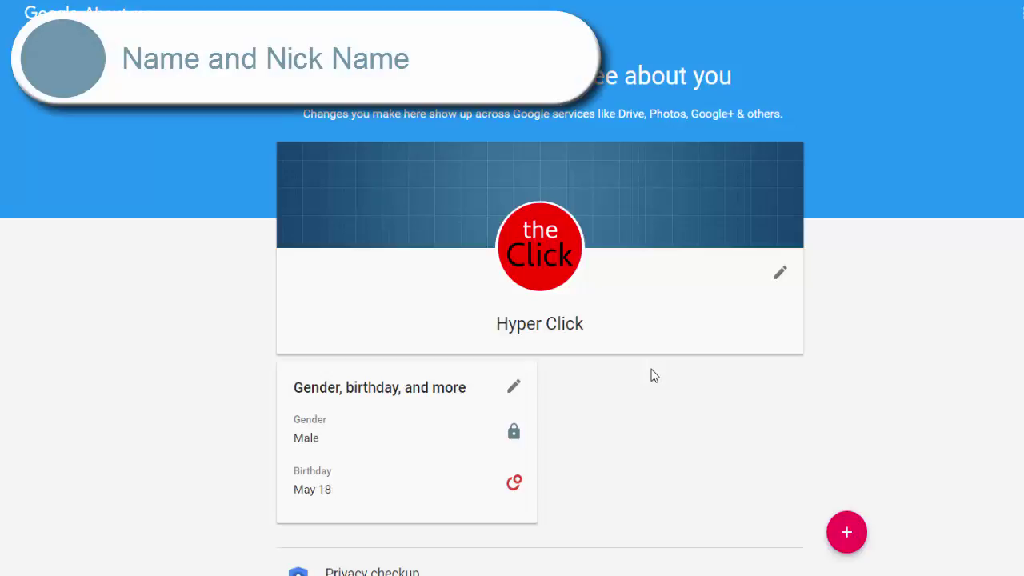
# - Edit the profile's name details, filling in the nickname and the tagline "Tech Geek"
pyautogui.click(781, 275)
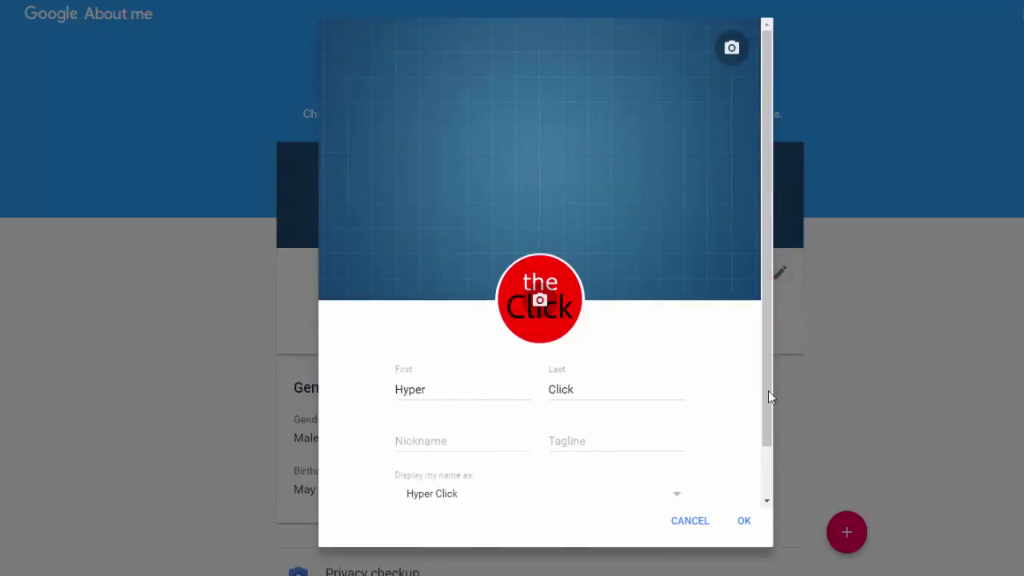
pyautogui.scroll(-1, 549, 407)
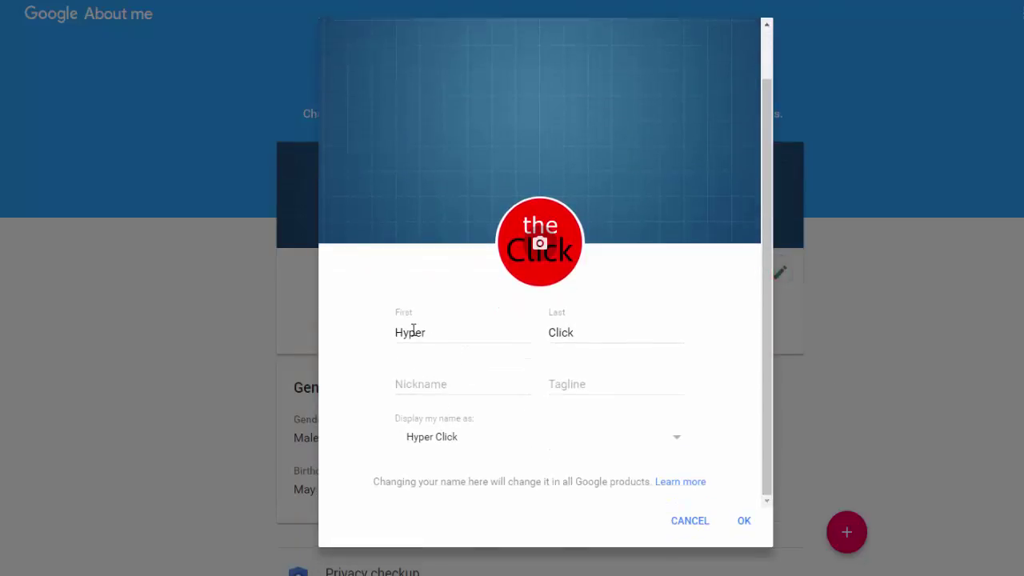
pyautogui.click(461, 385)
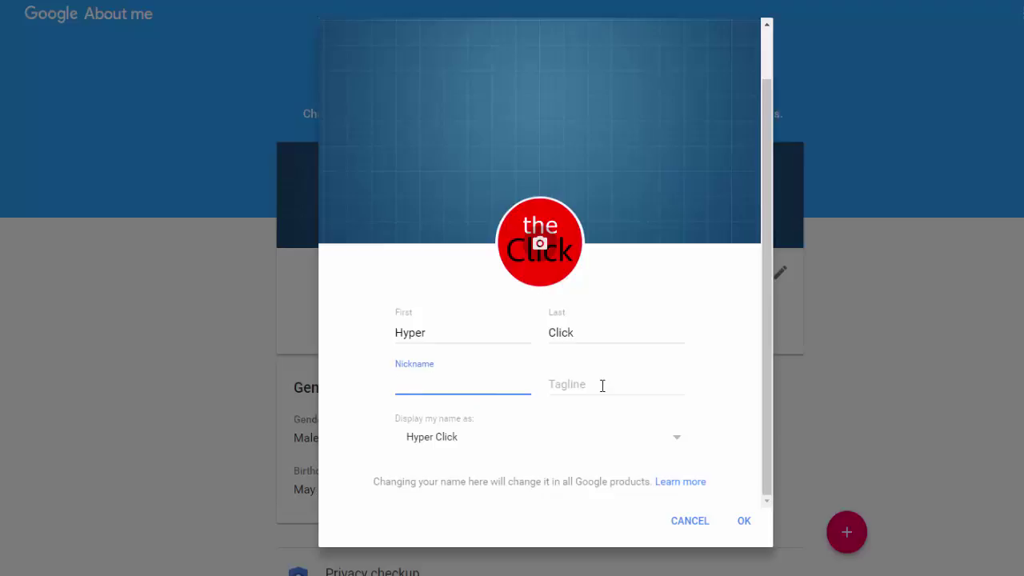
pyautogui.write('Hype')
pyautogui.click(602, 386)
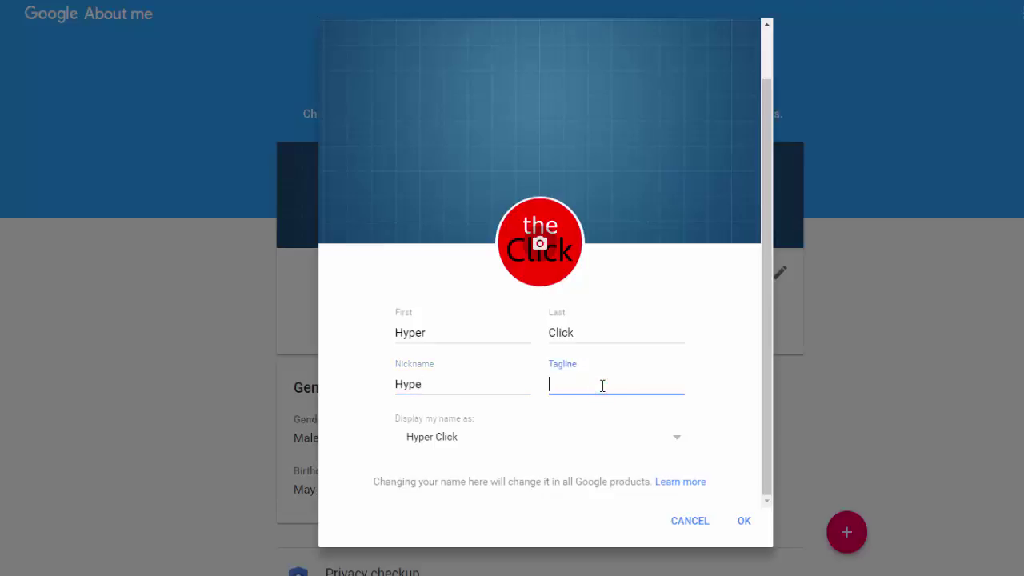
pyautogui.write('Tech Geek')
# - Choose the display name format with the nickname in parentheses, and discard the name edits
pyautogui.click(676, 444)
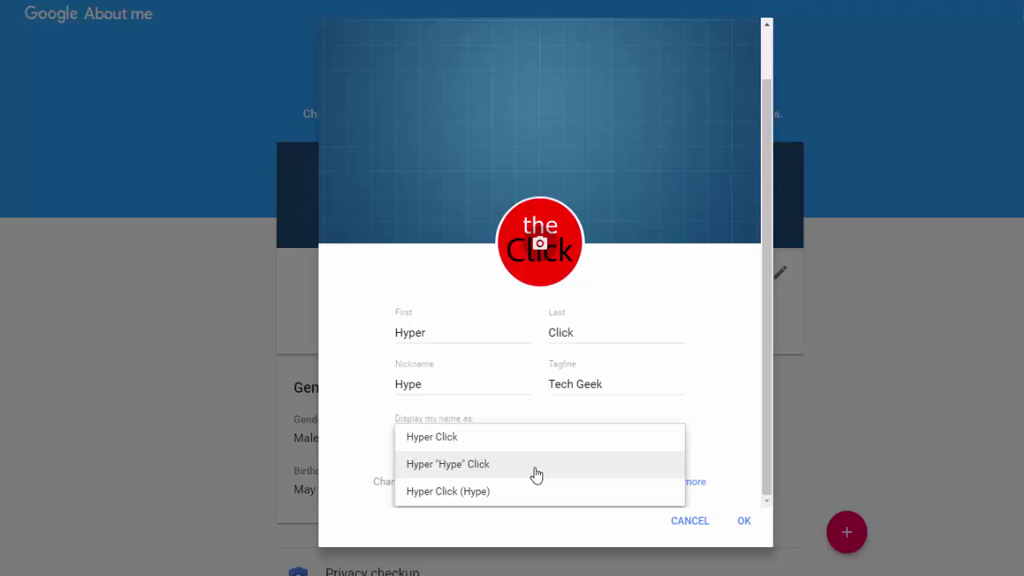
pyautogui.click(497, 498)
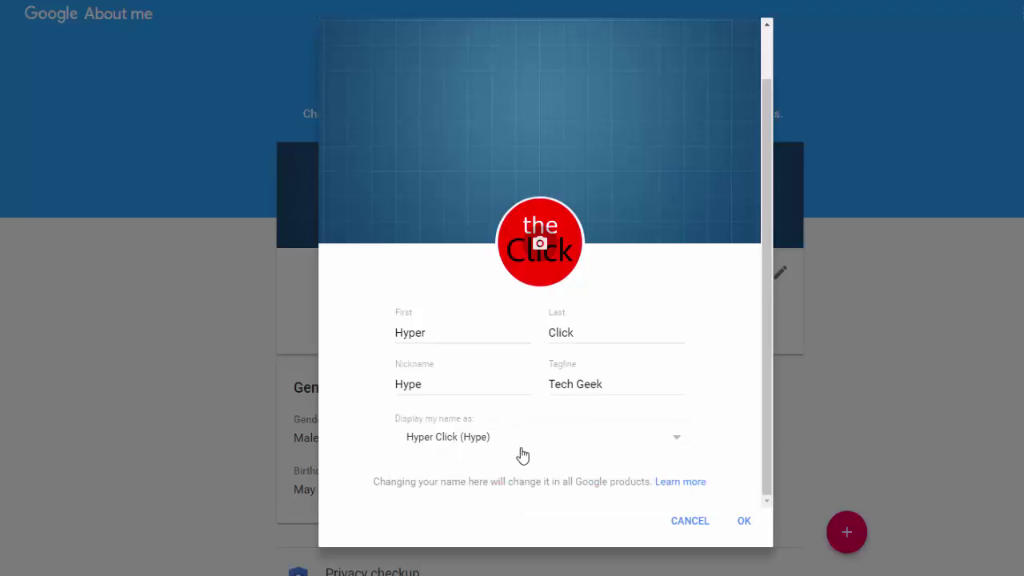
pyautogui.click(650, 437)
pyautogui.click(605, 393)
pyautogui.click(691, 528)
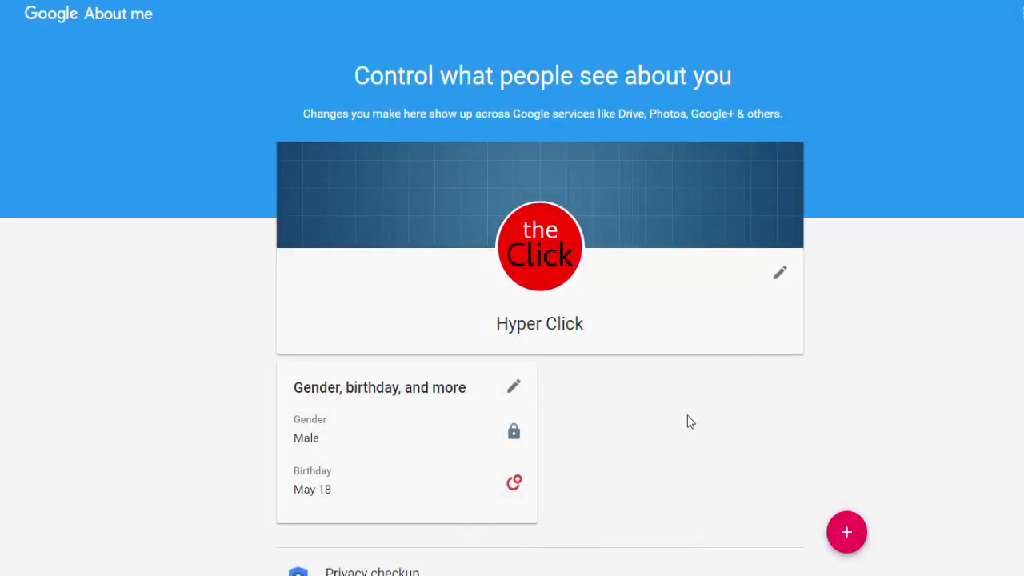
# - Open the gender and birthday details for editing and set the gender to Decline to state
pyautogui.scroll(-1, 689, 421)
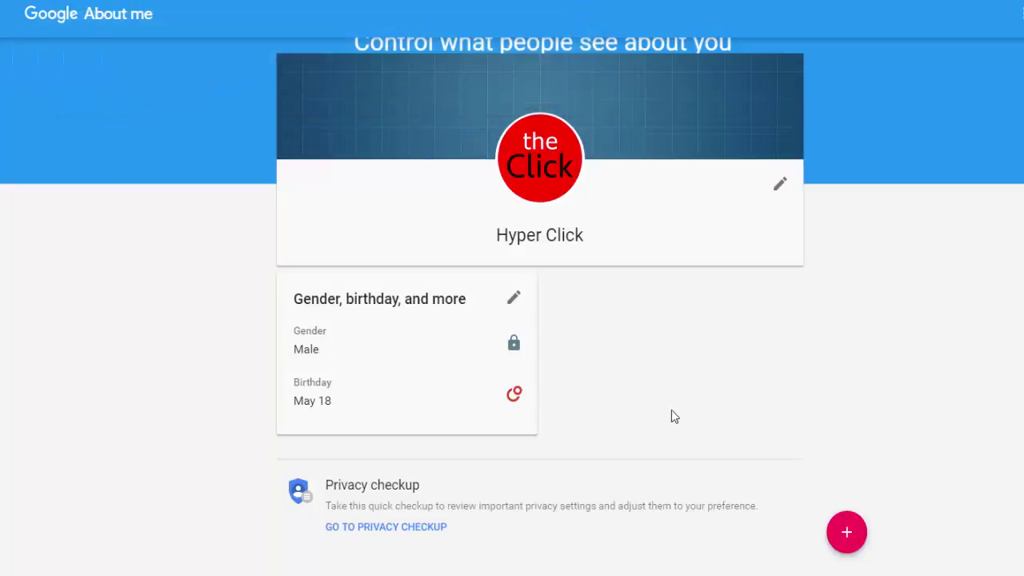
pyautogui.click(513, 303)
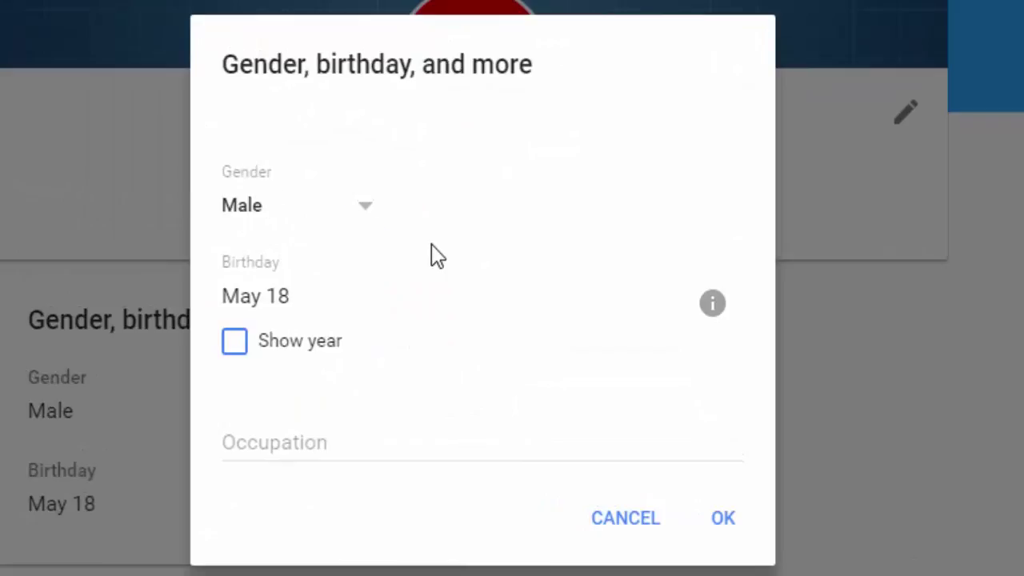
pyautogui.click(364, 205)
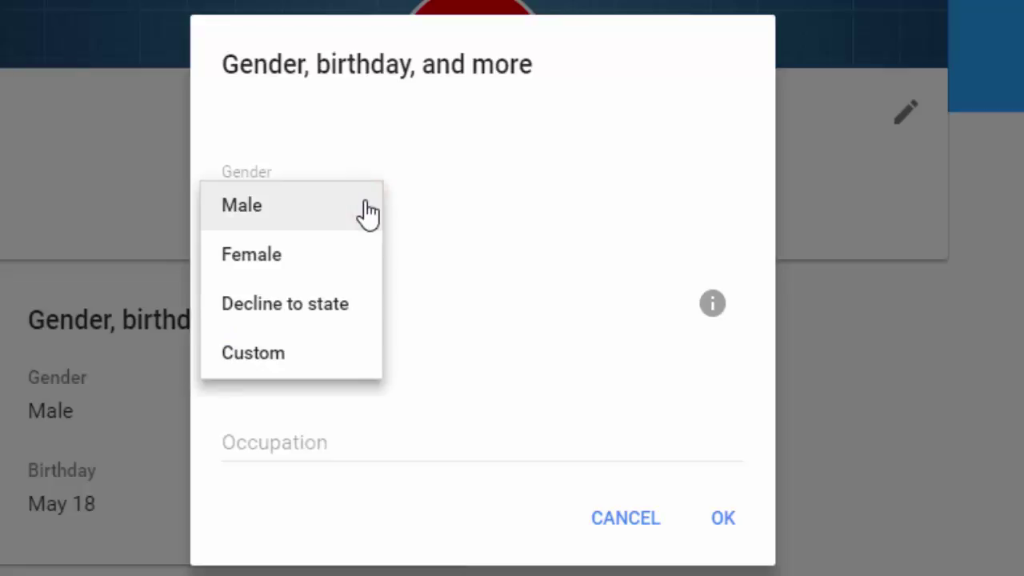
pyautogui.click(352, 318)
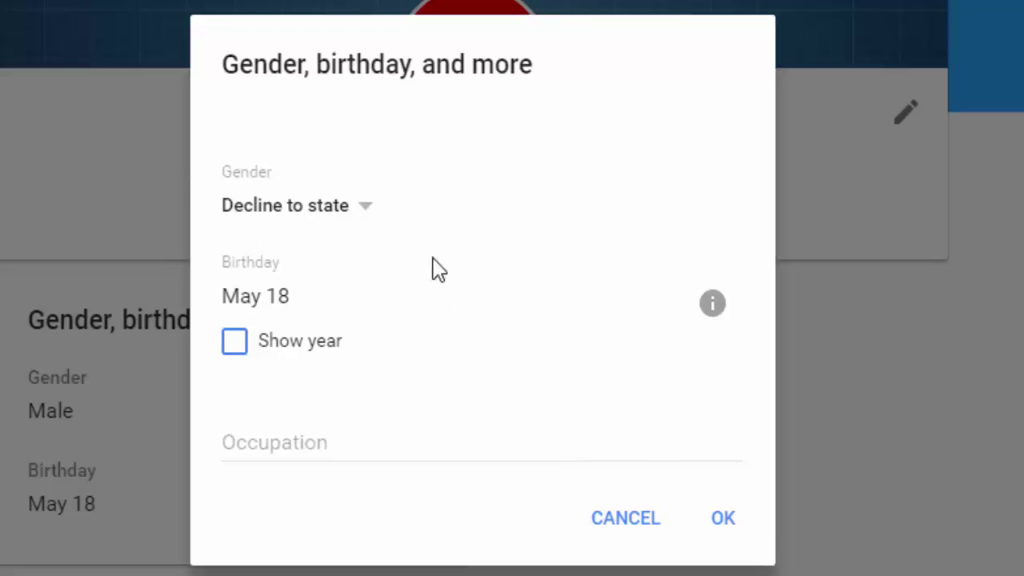
# - Set the gender to Custom and choose Other as the form of reference after trying Female
pyautogui.click(370, 206)
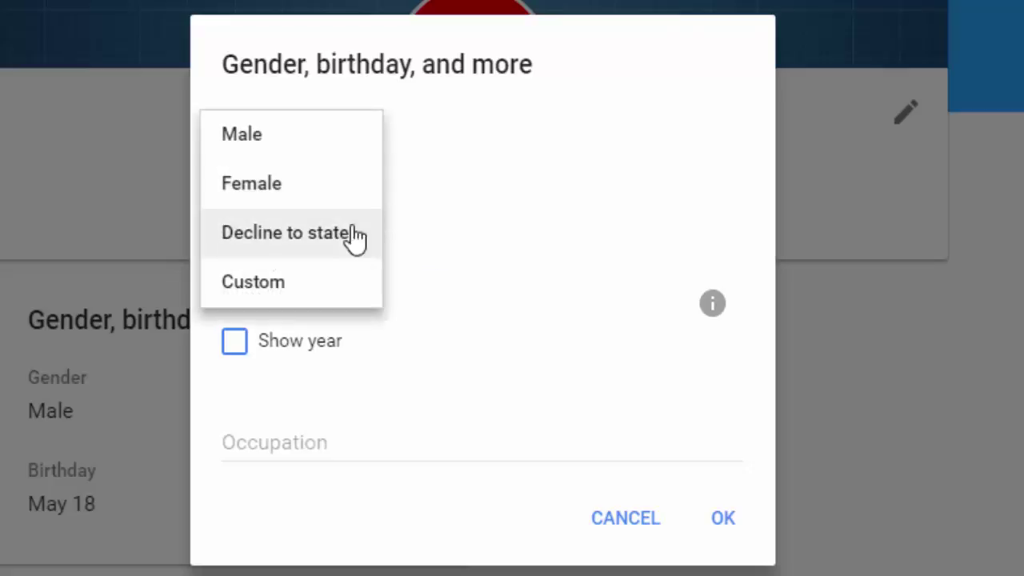
pyautogui.click(329, 280)
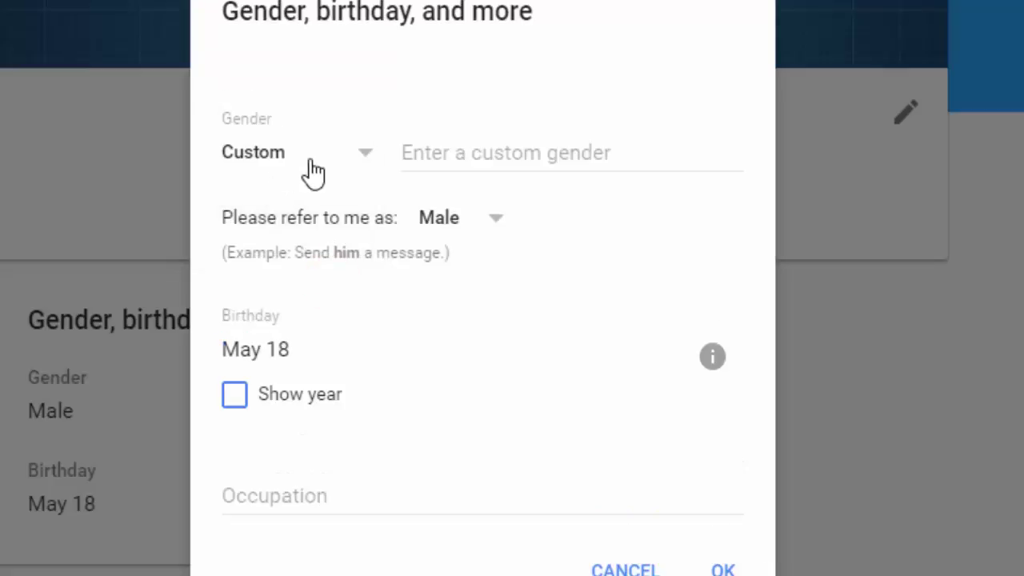
pyautogui.click(478, 160)
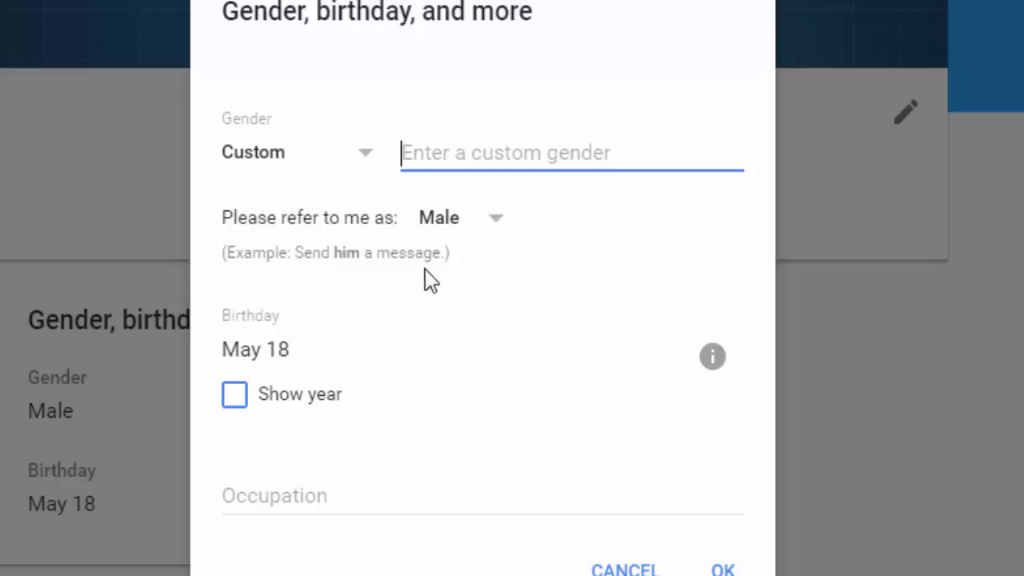
pyautogui.click(489, 224)
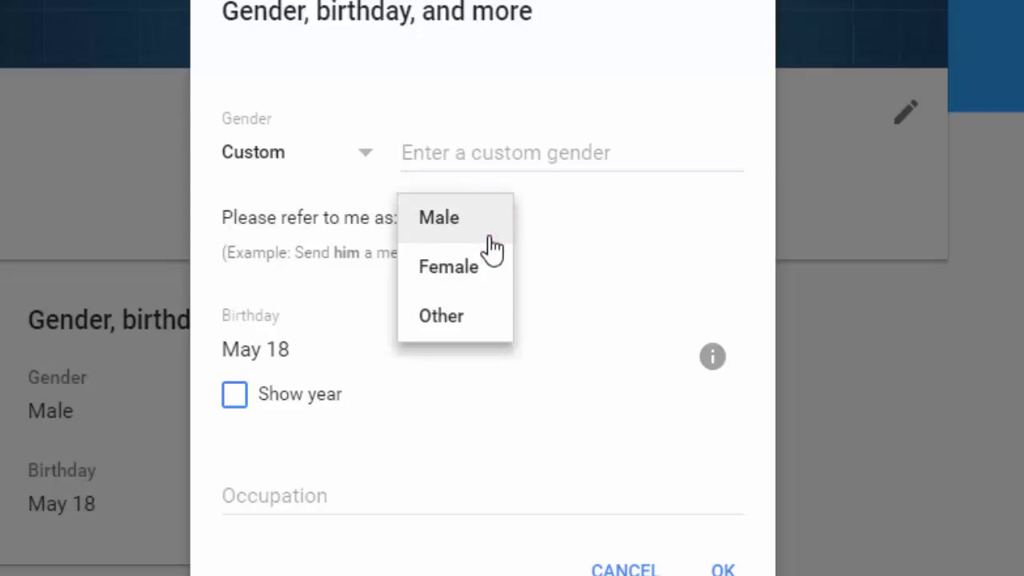
pyautogui.click(485, 274)
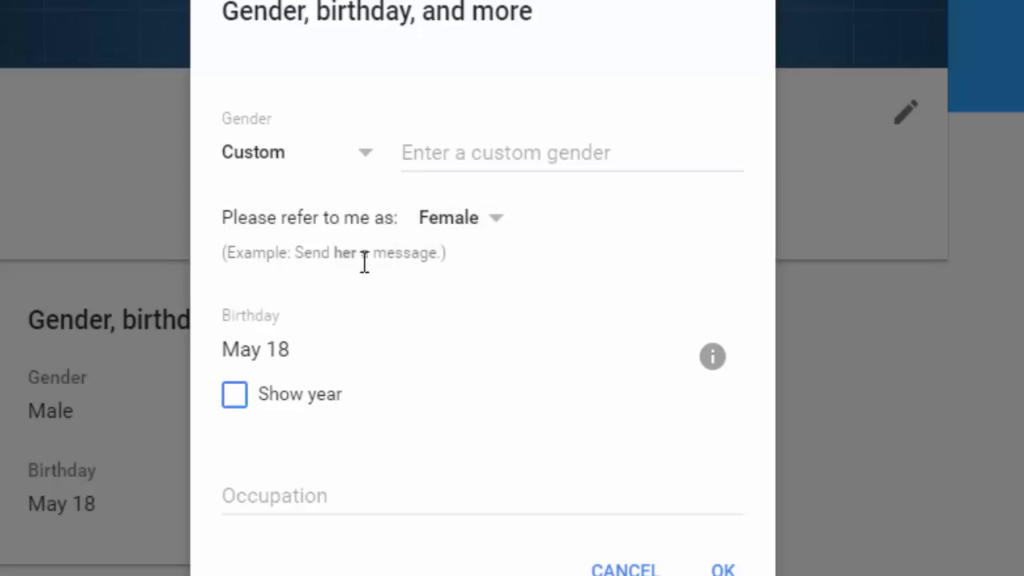
pyautogui.click(495, 222)
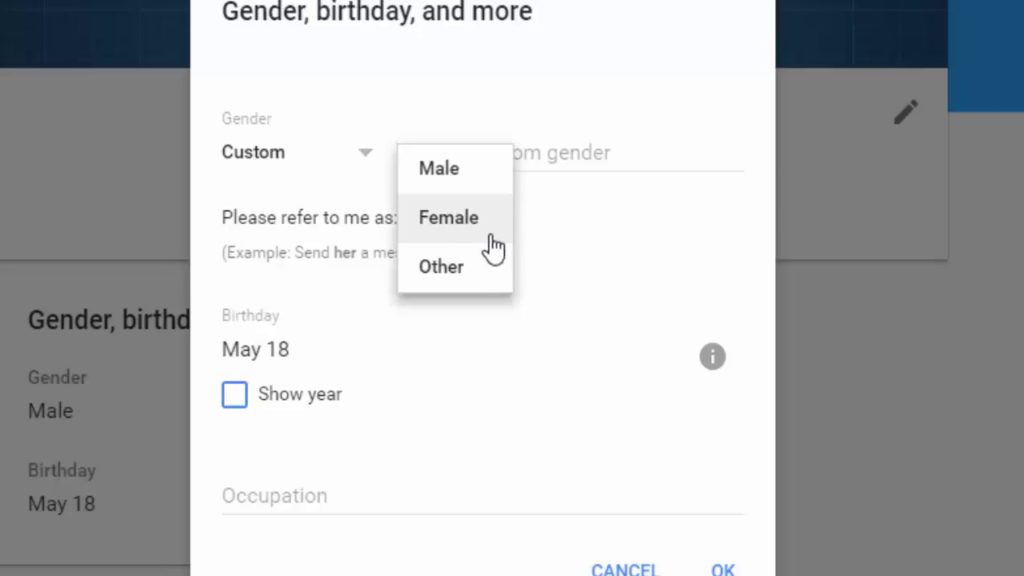
pyautogui.click(485, 264)
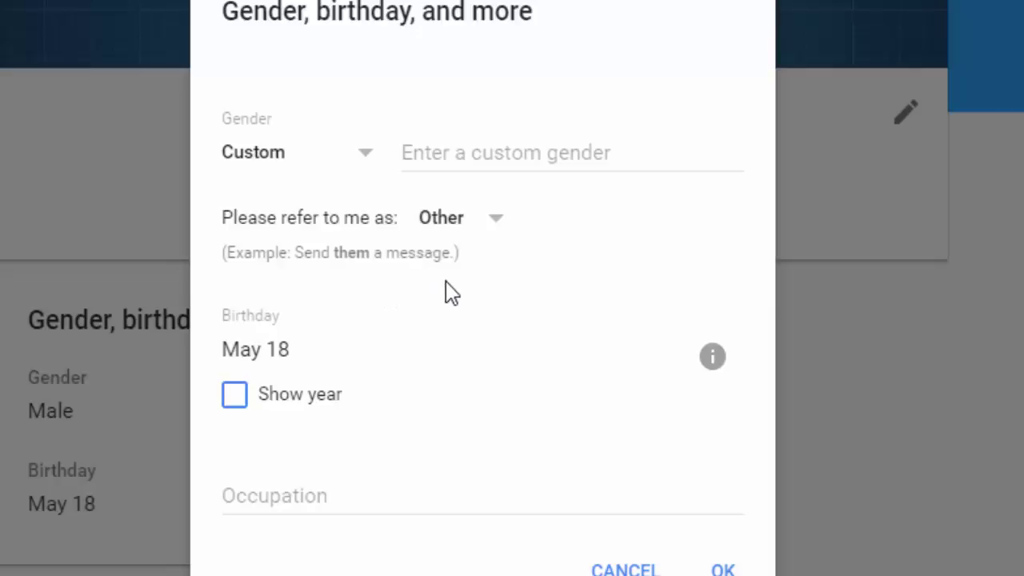
# - Set the gender to Male, and turn the birth year display on and back off
pyautogui.click(359, 152)
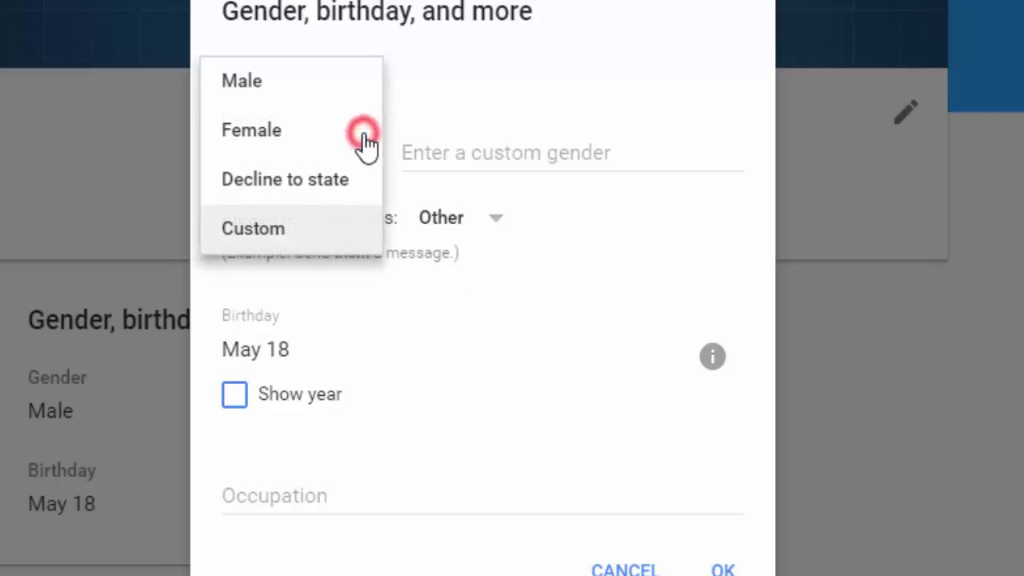
pyautogui.click(331, 96)
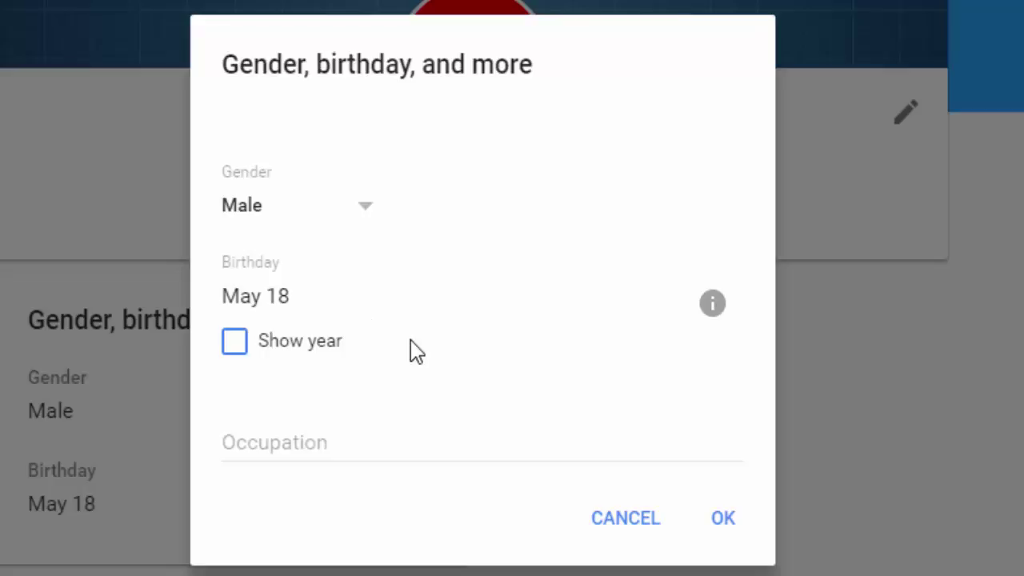
pyautogui.click(233, 348)
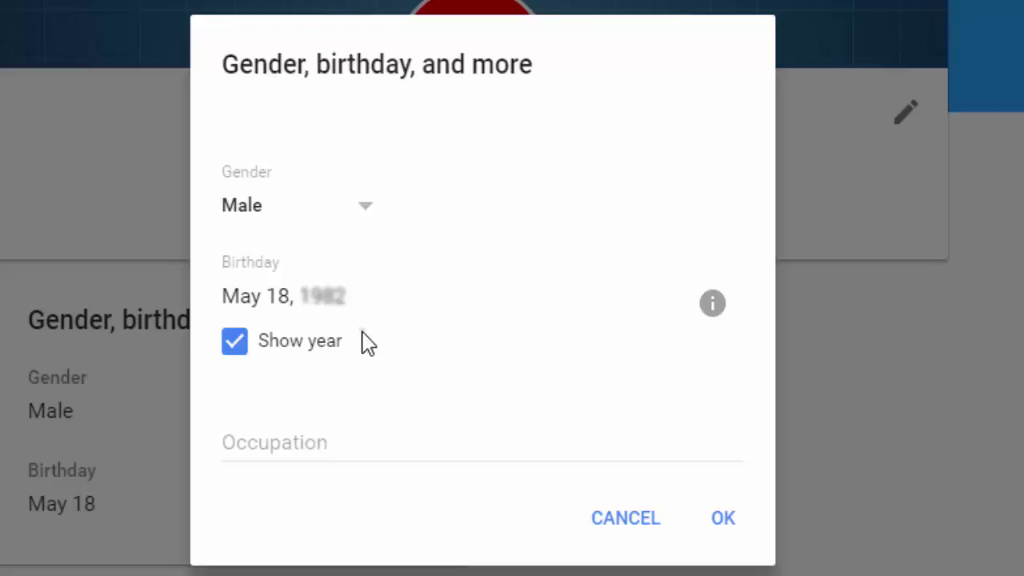
pyautogui.click(232, 346)
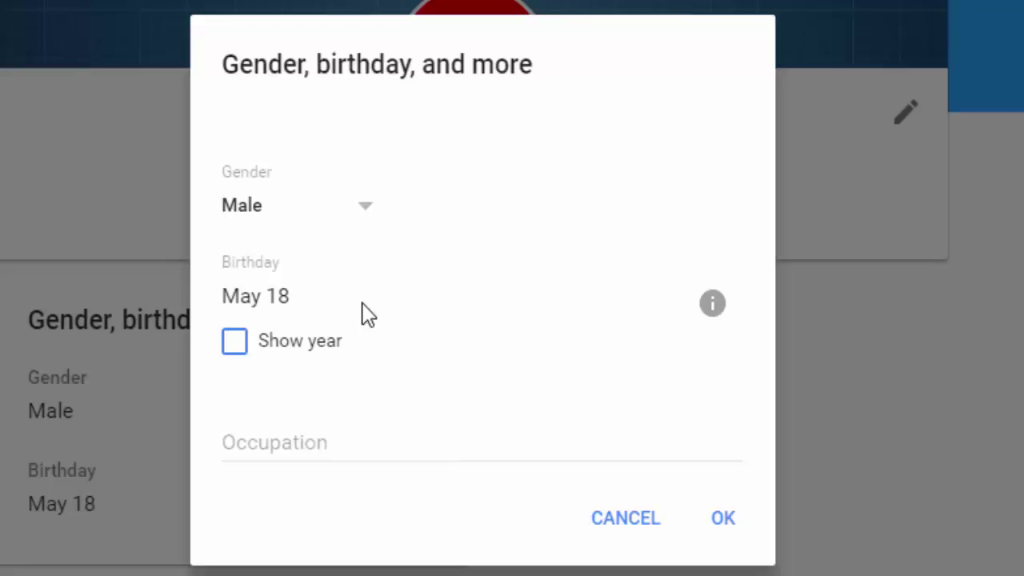
# - Check the help on editing the birthday, enter Tech Vlogger as the occupation and save the details
pyautogui.click(715, 305)
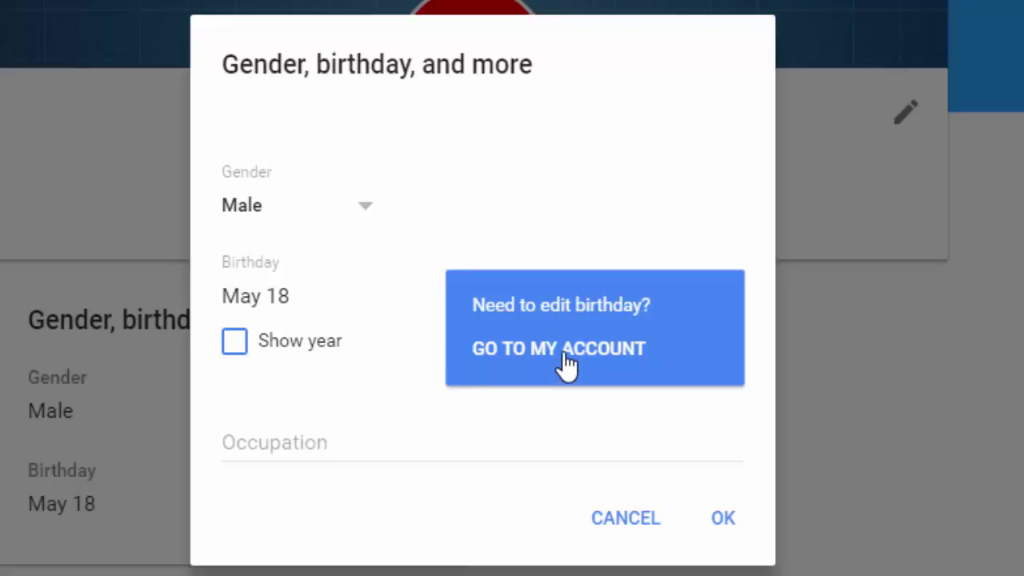
pyautogui.click(518, 424)
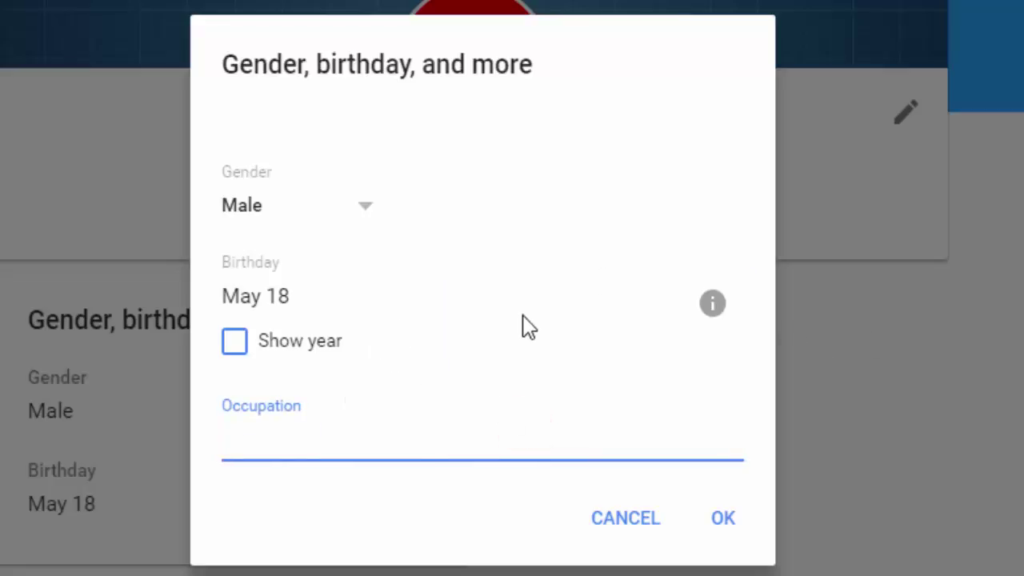
pyautogui.click(422, 448)
pyautogui.write('Tech Vlogger')
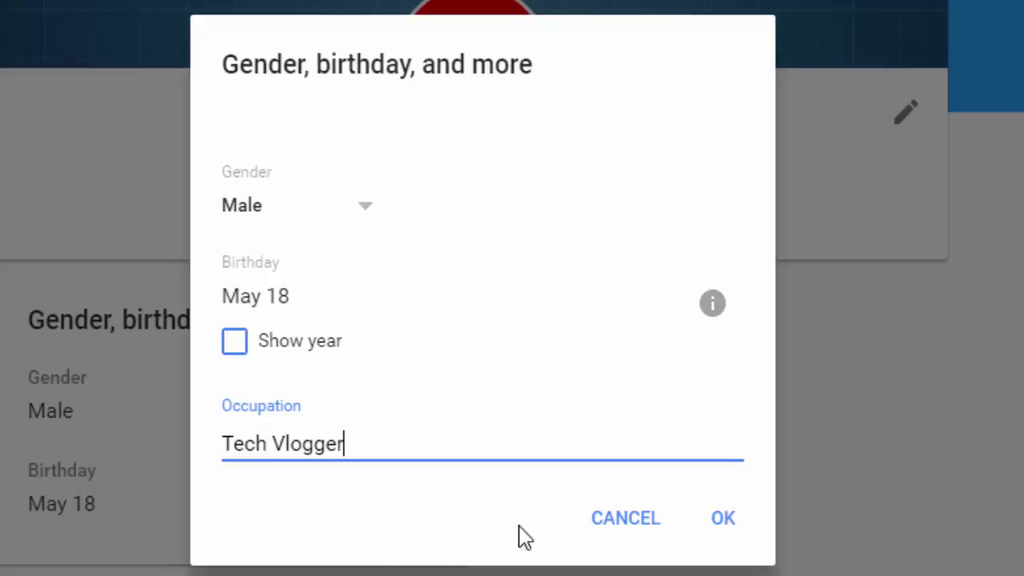
pyautogui.click(722, 519)
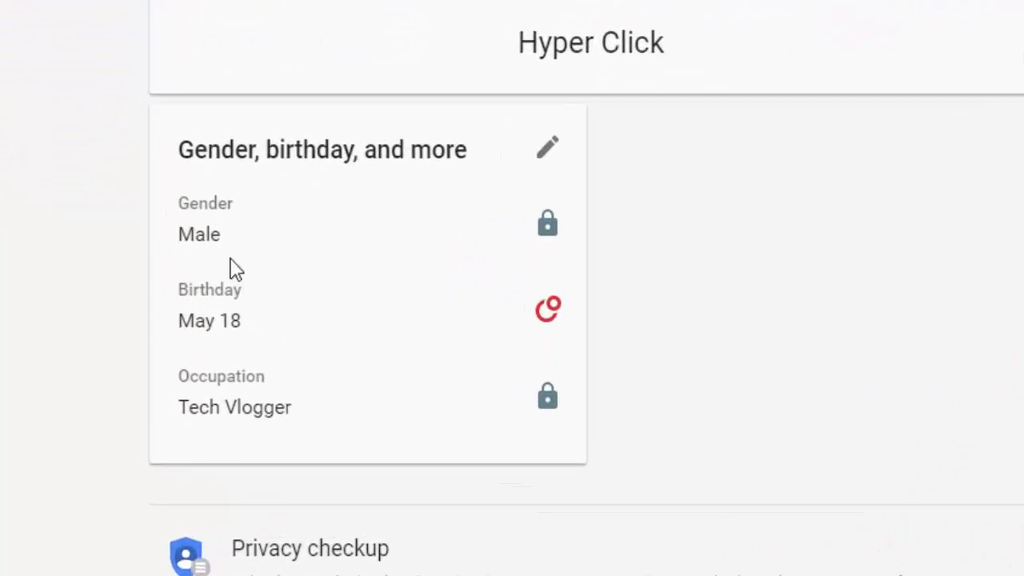
# - Try Public, Your circles and Extended circles in turn as the gender's visibility
pyautogui.click(554, 238)
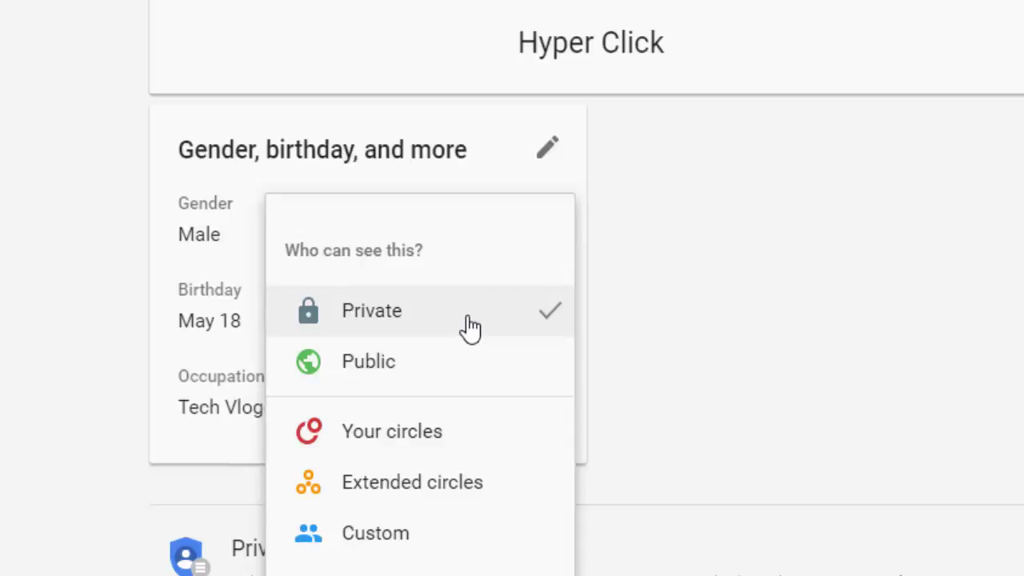
pyautogui.click(475, 369)
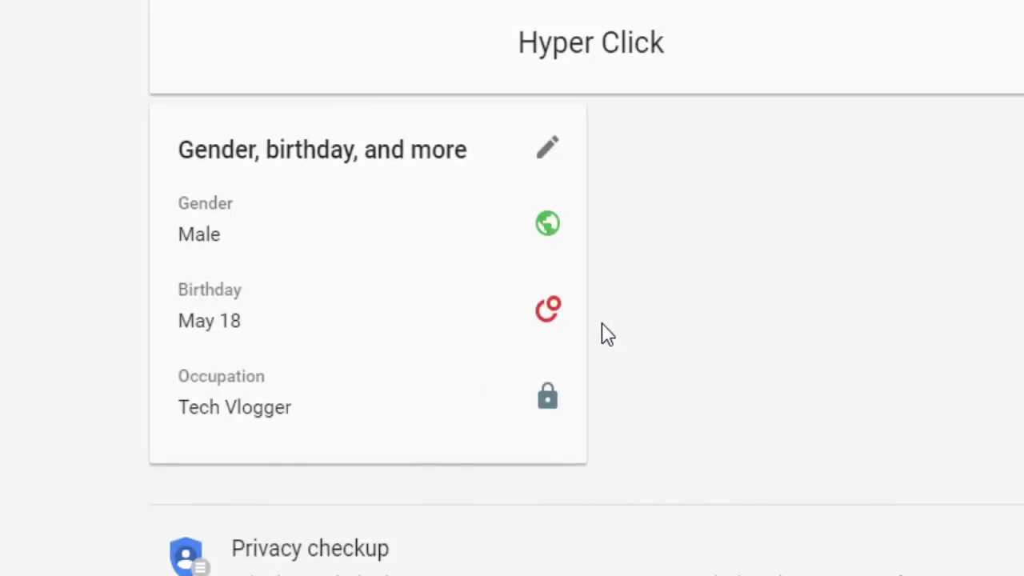
pyautogui.click(548, 227)
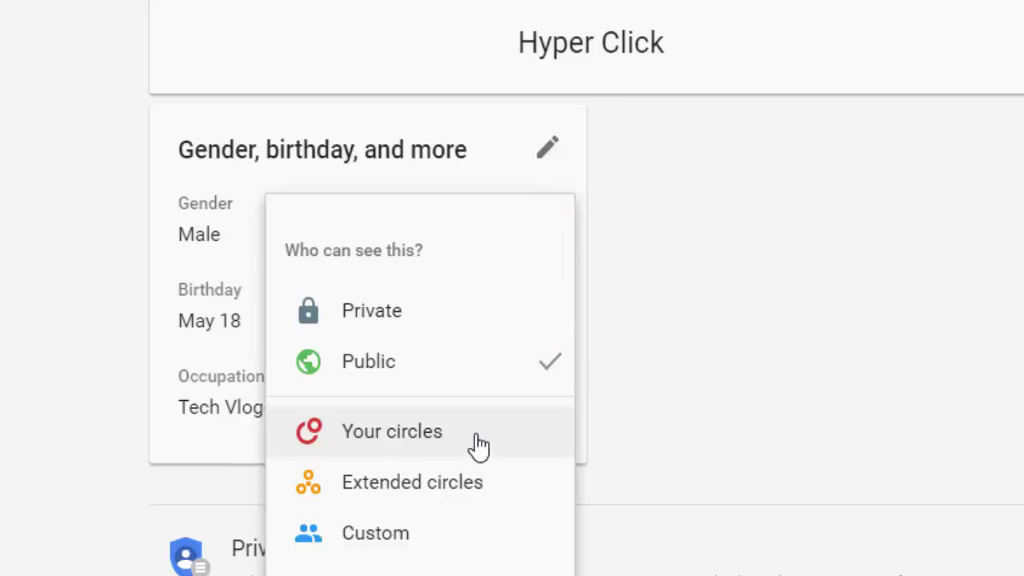
pyautogui.click(478, 442)
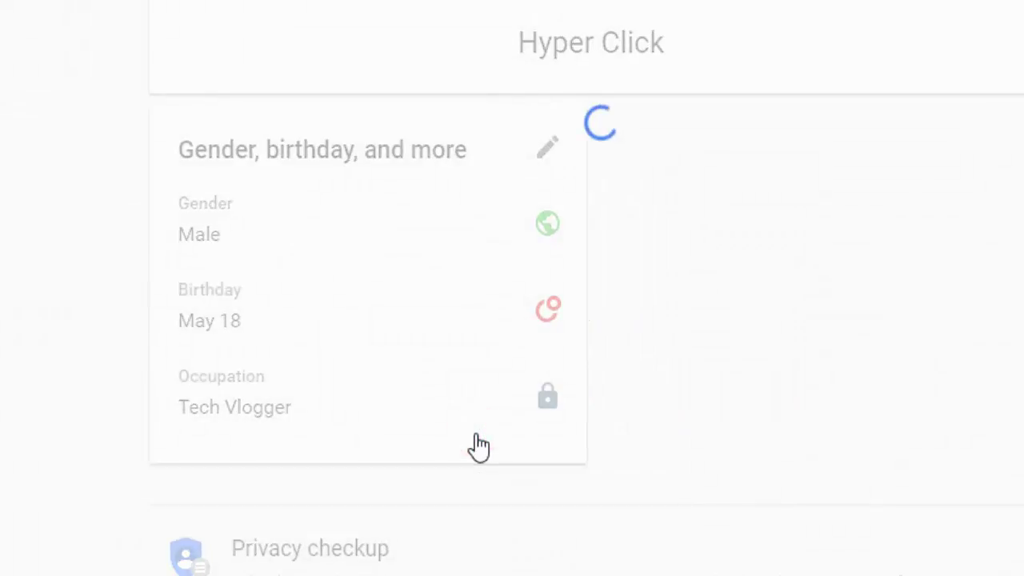
pyautogui.click(548, 226)
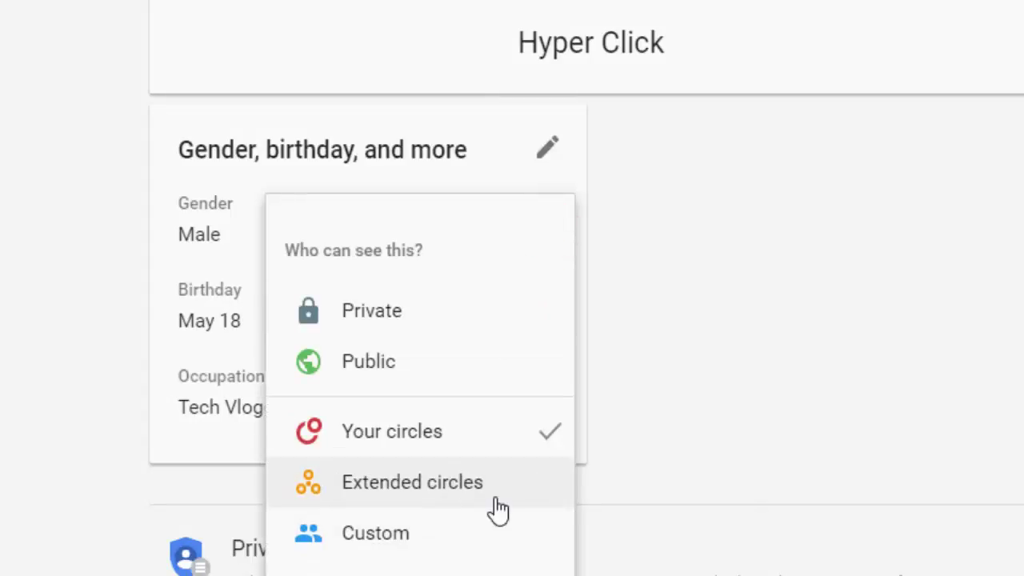
pyautogui.click(527, 491)
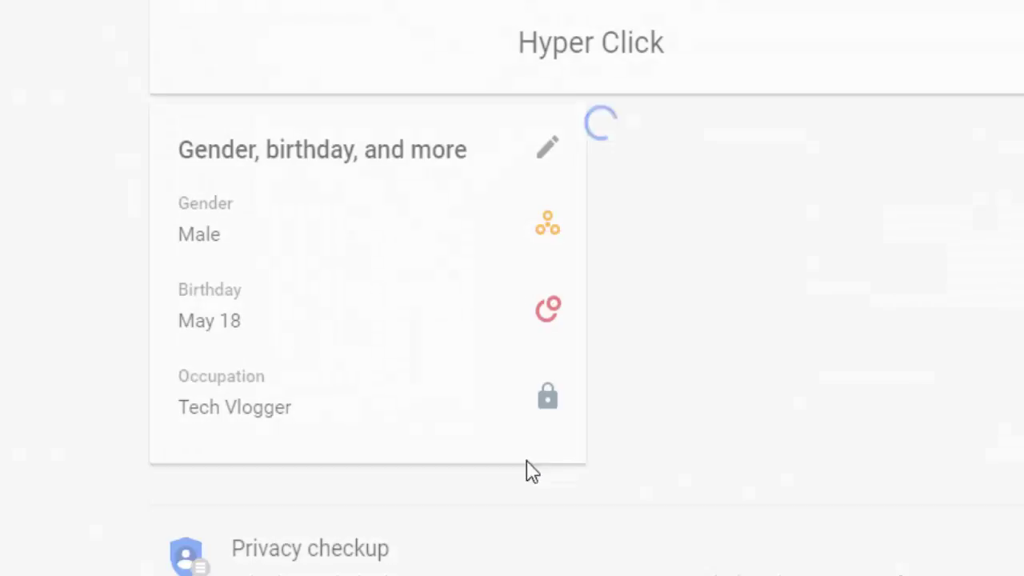
# - Set the gender's visibility to Custom, shared with Your Circles, Friends and Acquaintances
pyautogui.click(549, 223)
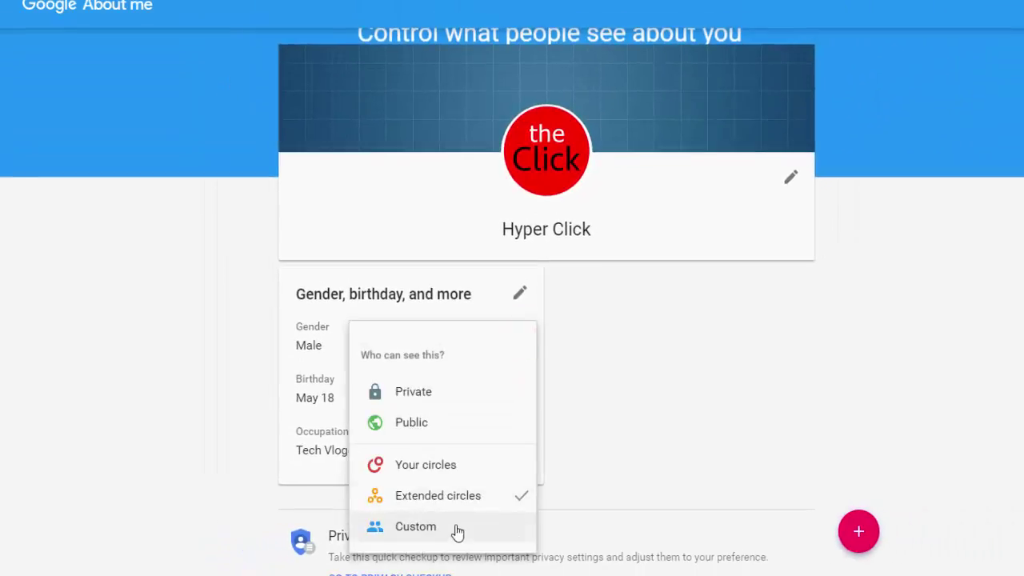
pyautogui.click(456, 527)
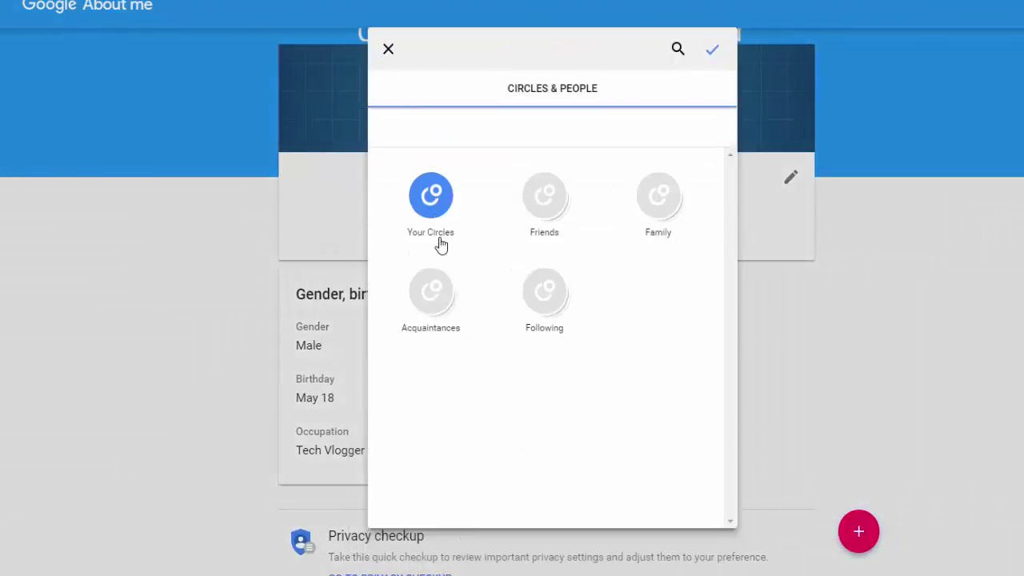
pyautogui.click(432, 204)
pyautogui.click(532, 212)
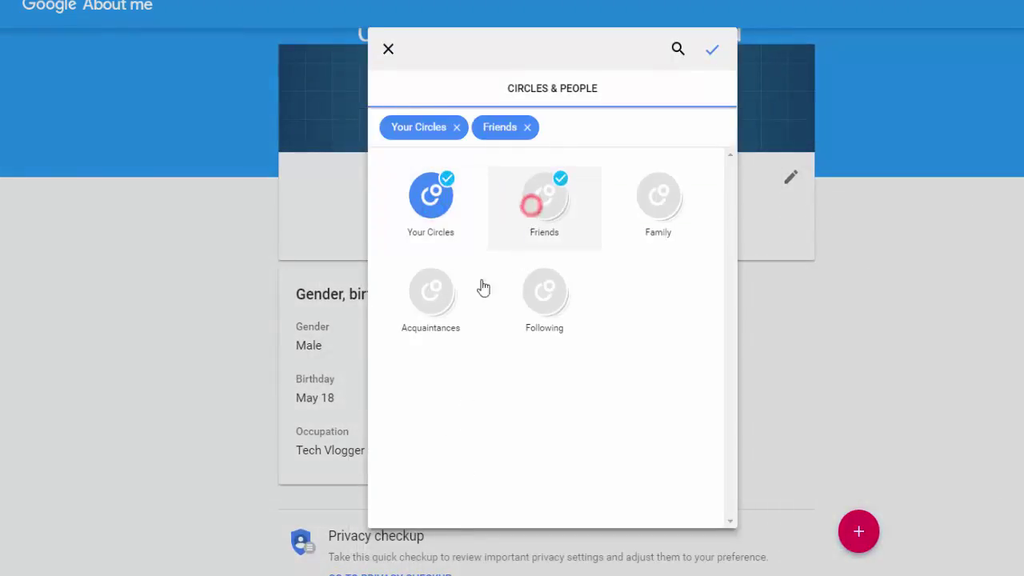
pyautogui.click(441, 302)
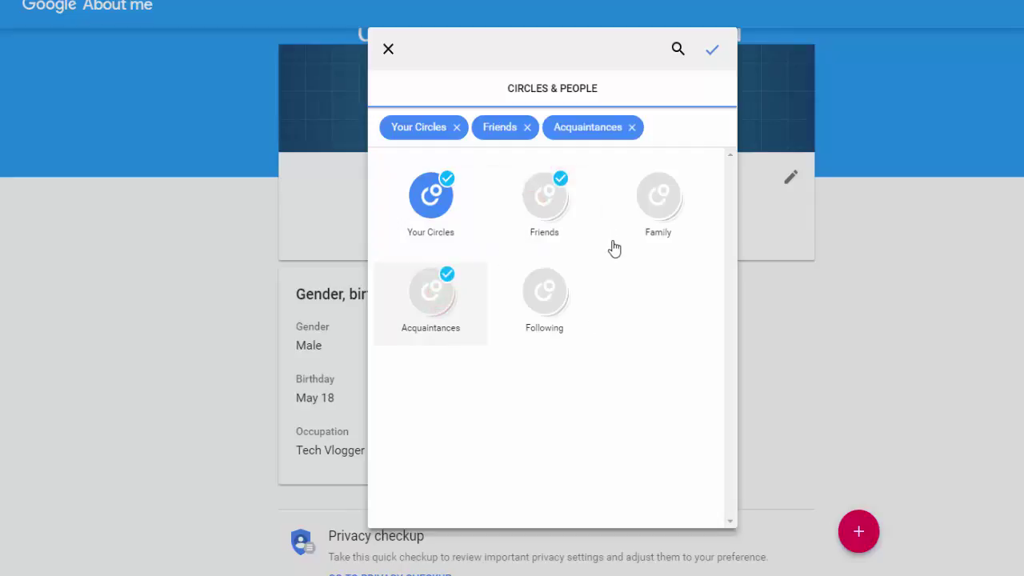
pyautogui.click(713, 55)
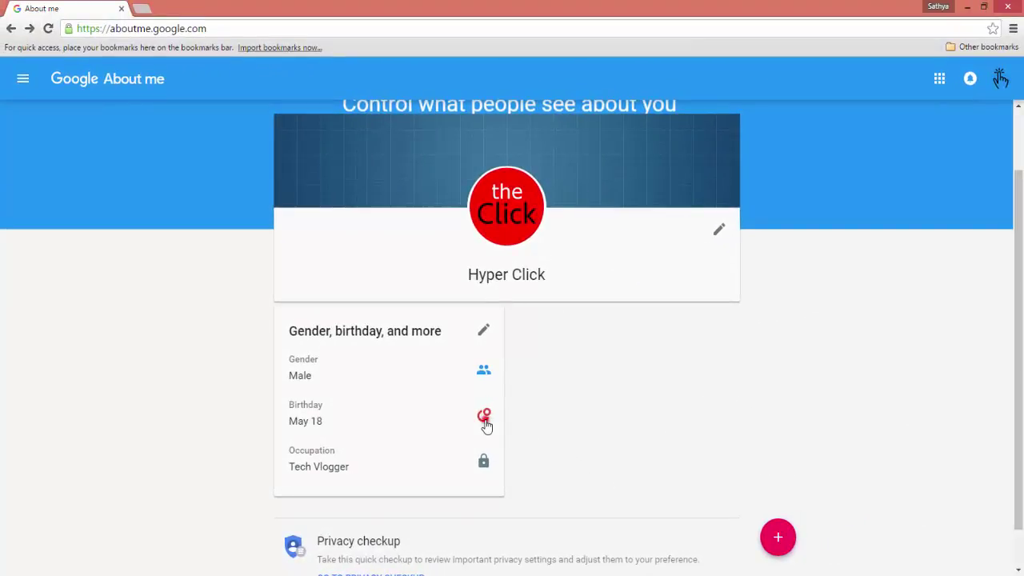
# - Review the visibility options for the birthday and the occupation without changing them
pyautogui.click(484, 419)
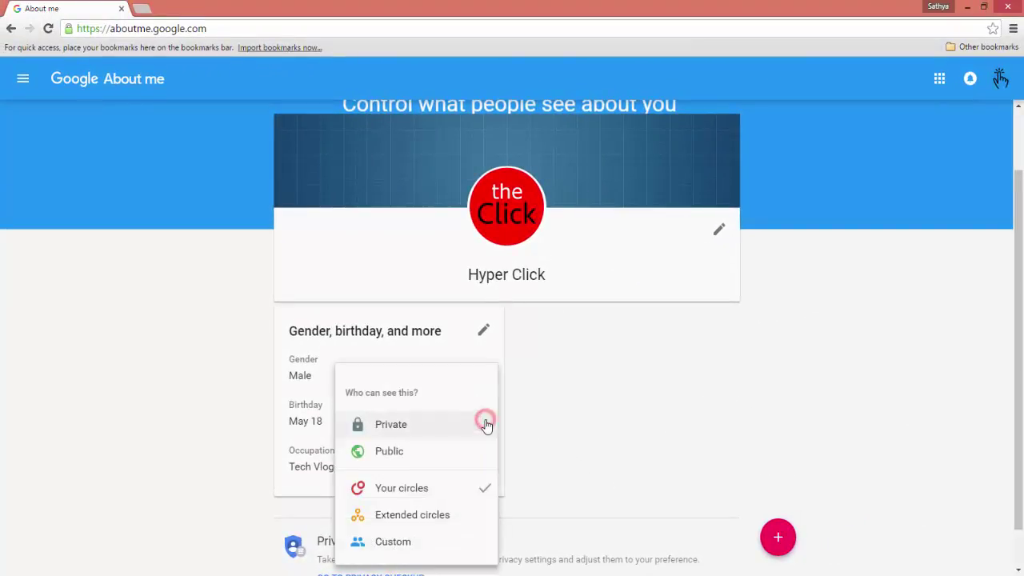
pyautogui.click(596, 459)
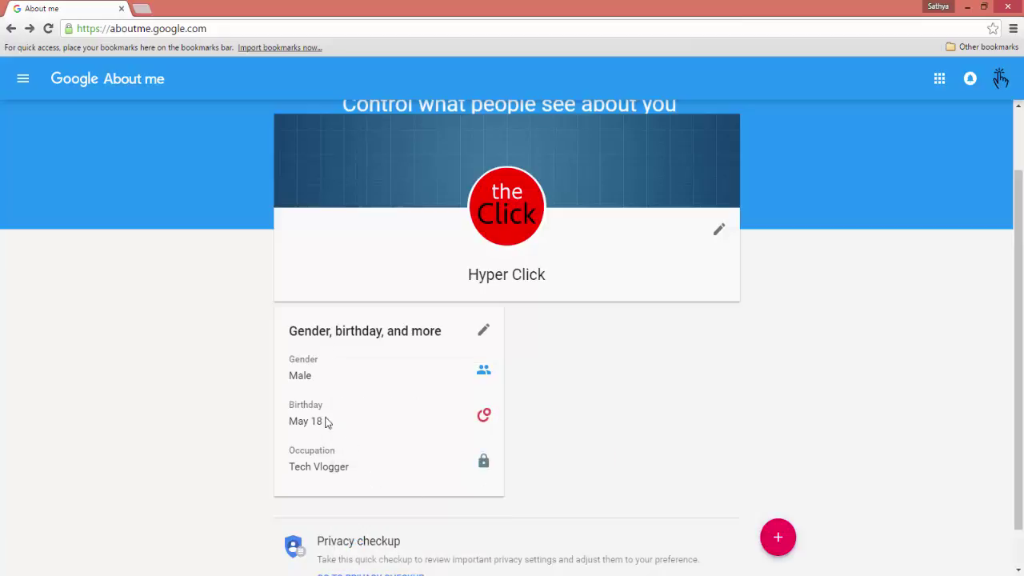
pyautogui.scroll(-1, 326, 422)
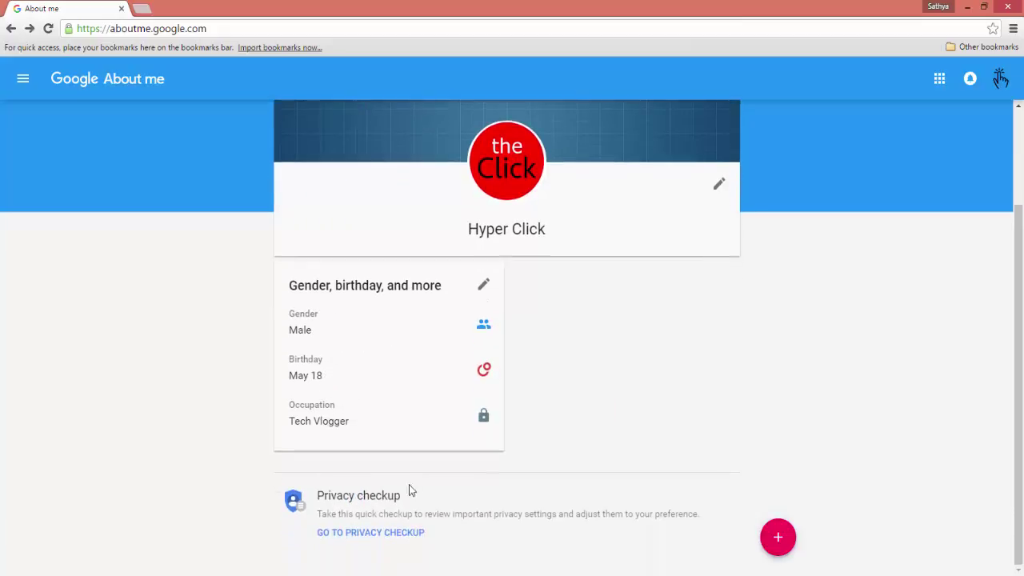
pyautogui.click(483, 416)
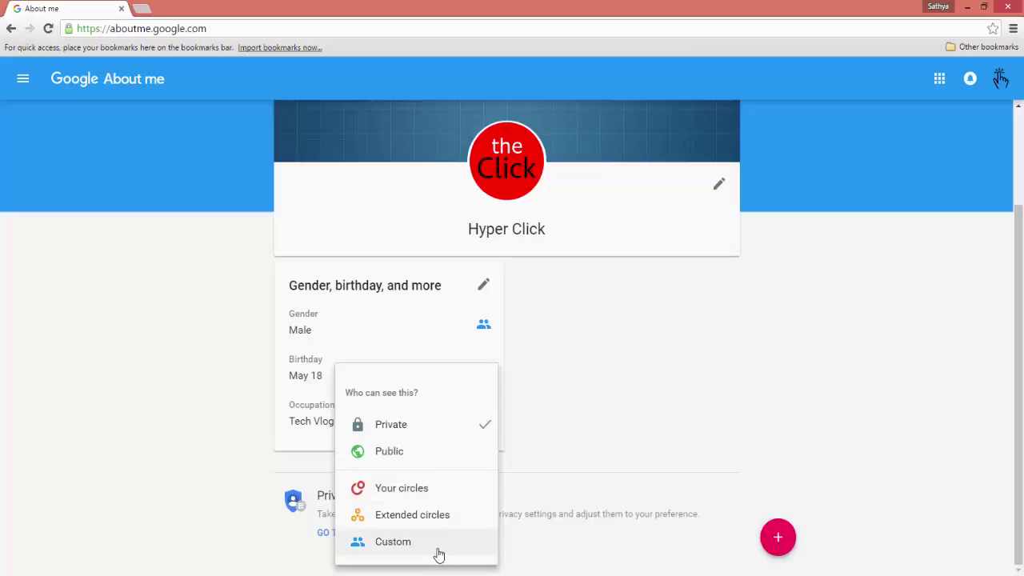
pyautogui.click(585, 463)
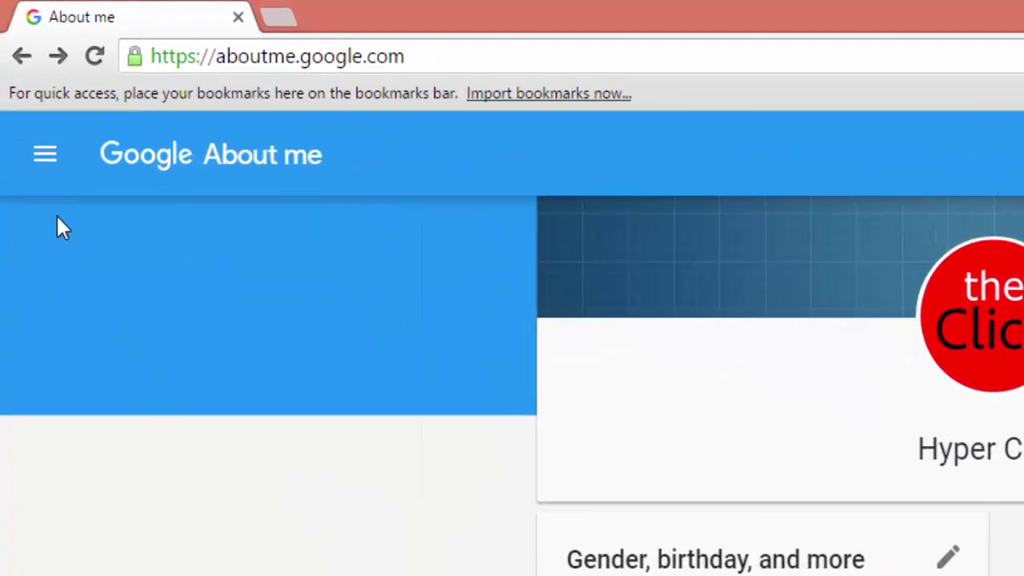
# - Preview the profile to check which personal details other people can see
pyautogui.click(48, 156)
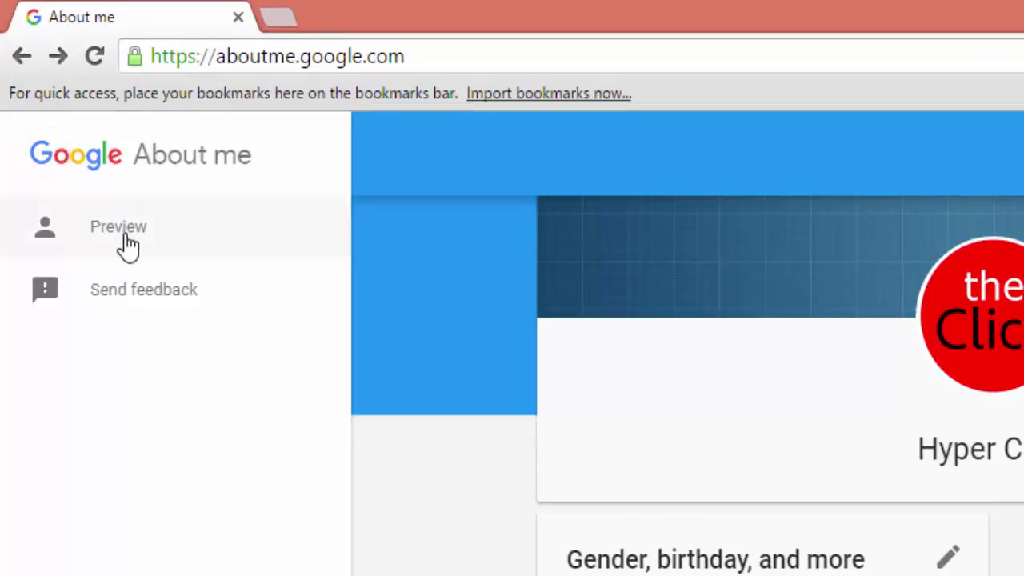
pyautogui.click(223, 256)
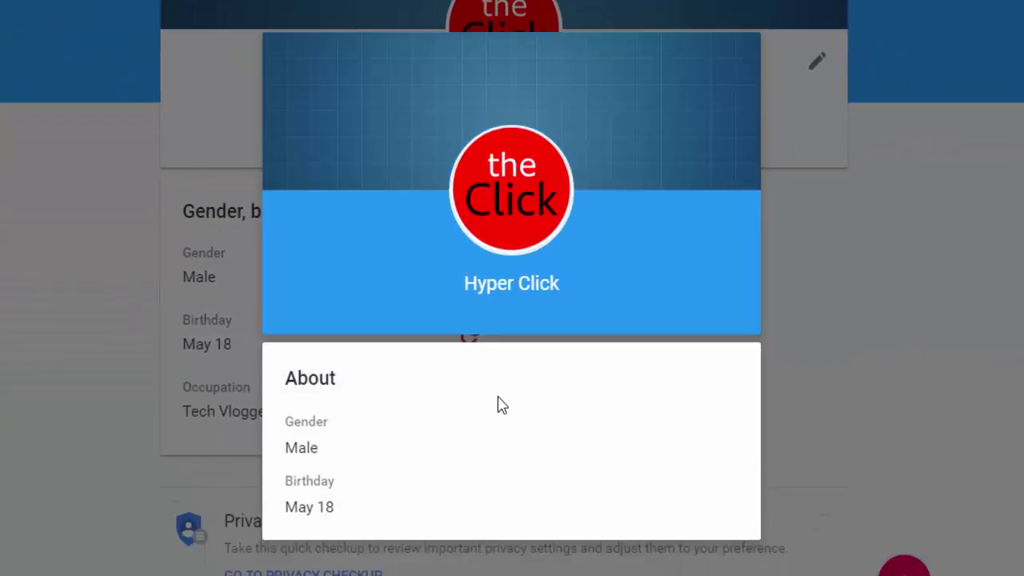
pyautogui.click(528, 439)
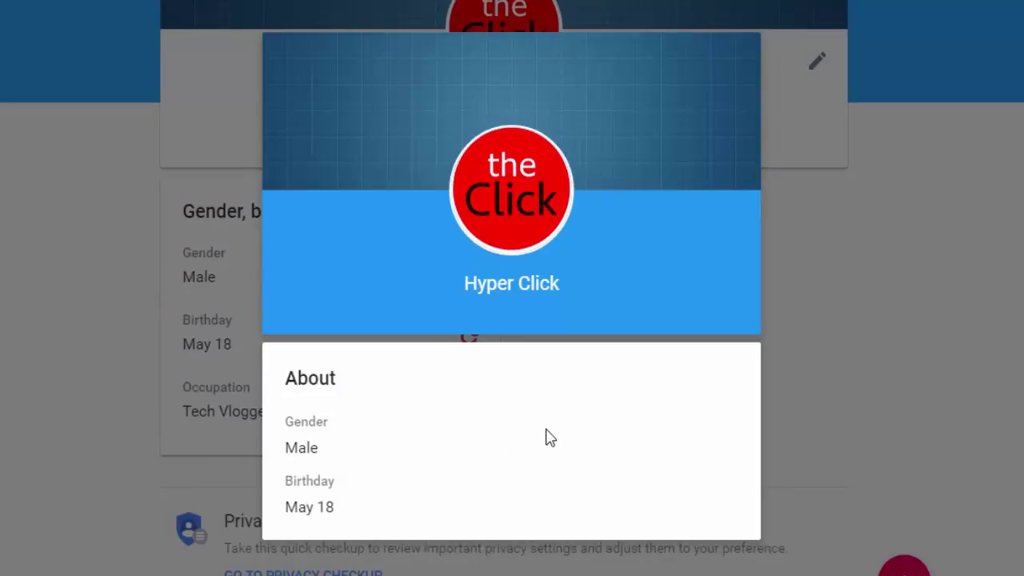